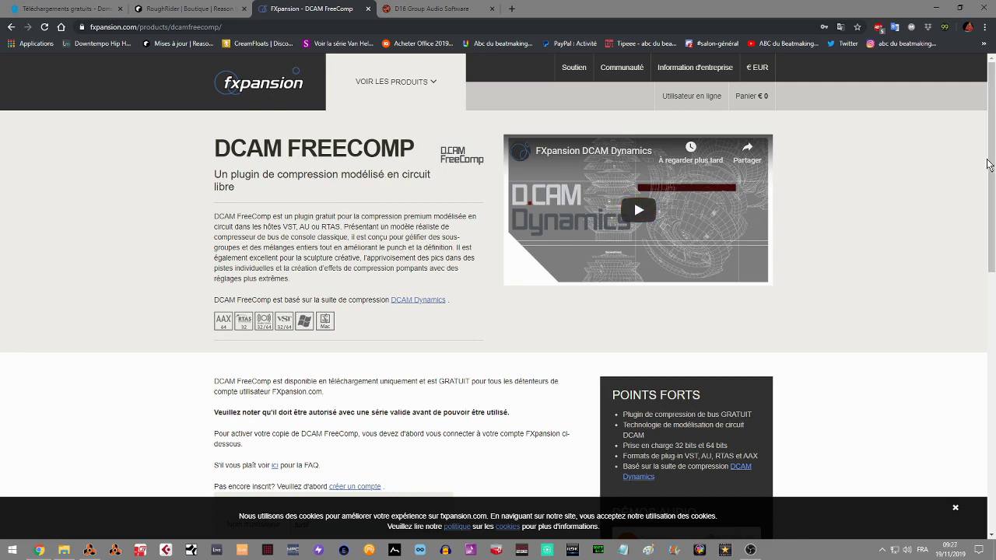
Step: Find the free Frontier limiter among D16 Group's products and look over its product page
mouse_move(988, 165)
left_mouse_down()
mouse_move(988, 231)
mouse_move(994, 164)
left_mouse_up()
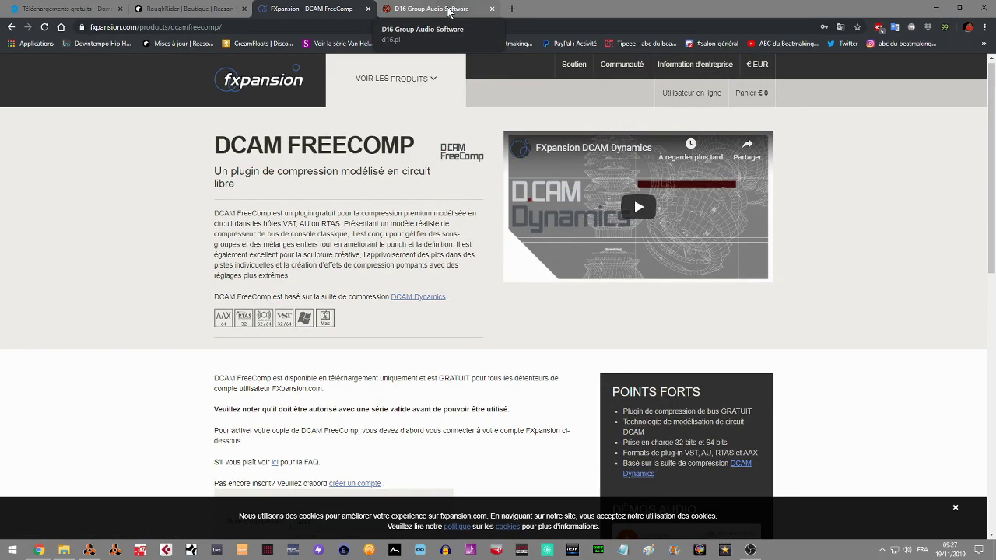
left_click(448, 12)
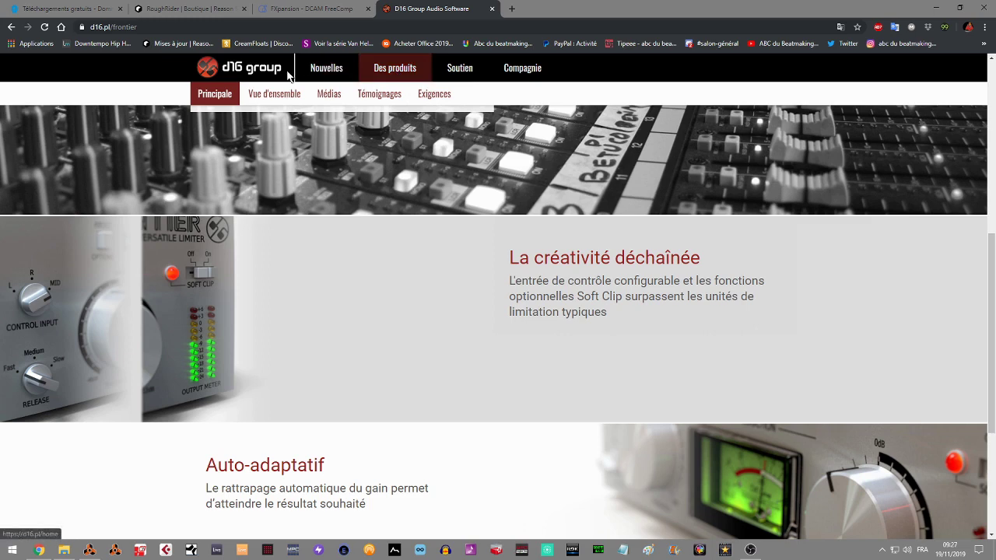
left_click(401, 69)
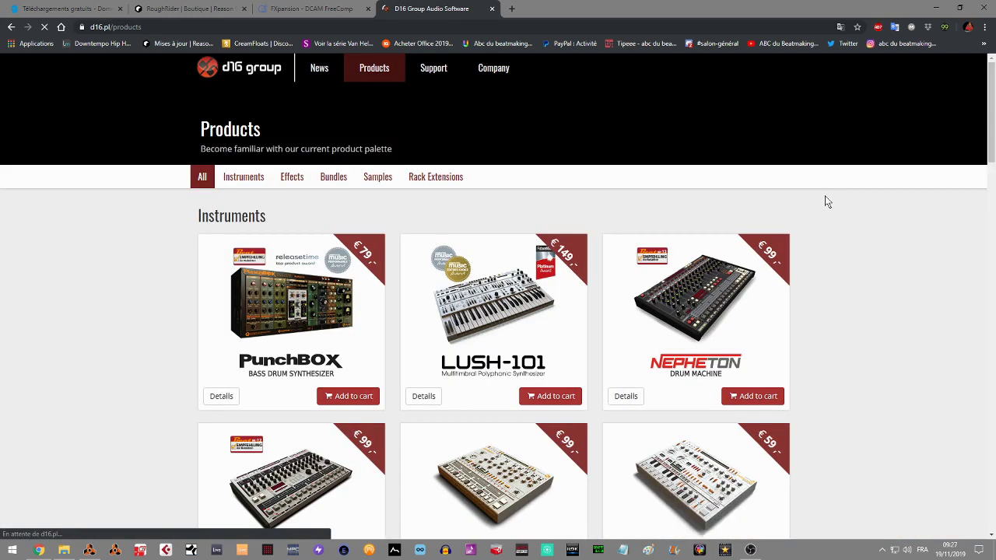
scroll(990, 120, "down", 5)
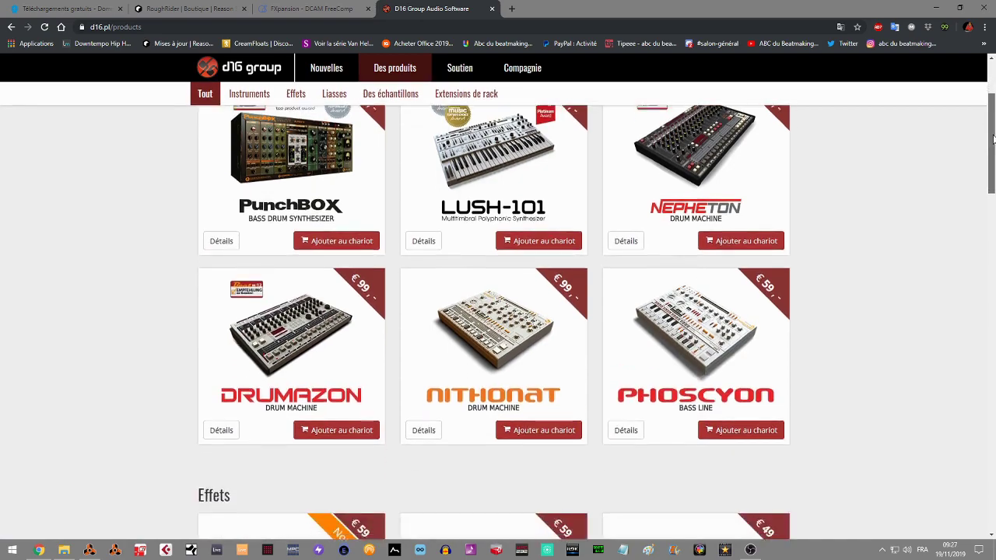
scroll(658, 313, "down", 5)
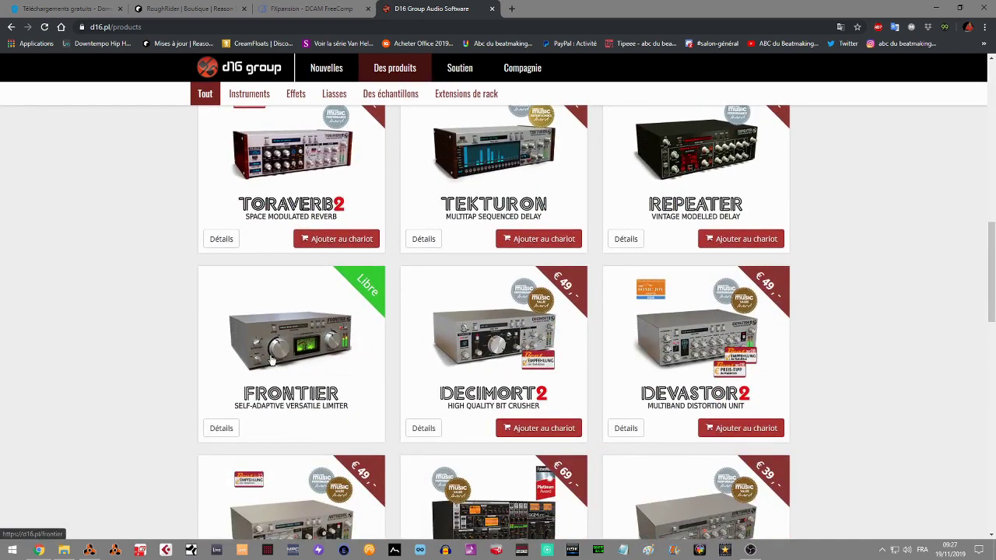
left_click(310, 361)
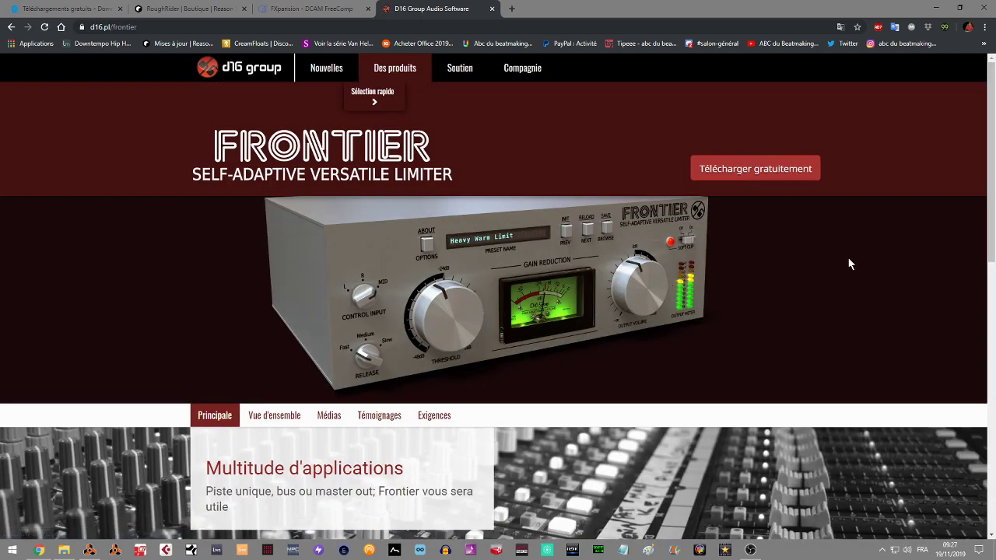
left_click_drag(992, 162, 994, 197)
scroll(517, 222, "up", 1)
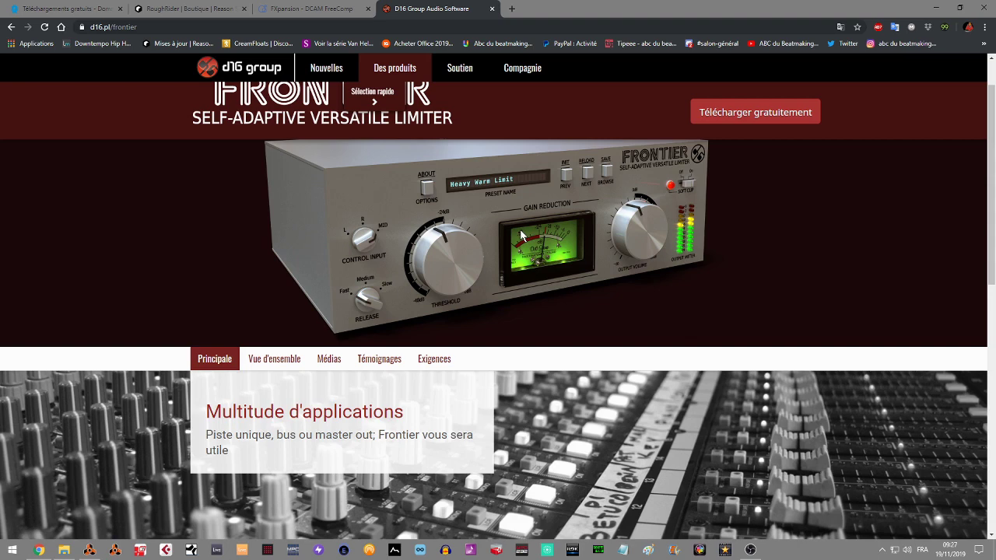
Step: Switch to Reason and open the interface of the DCAMFreeComp compressor in the rack
mouse_move(91, 555)
left_click(91, 551)
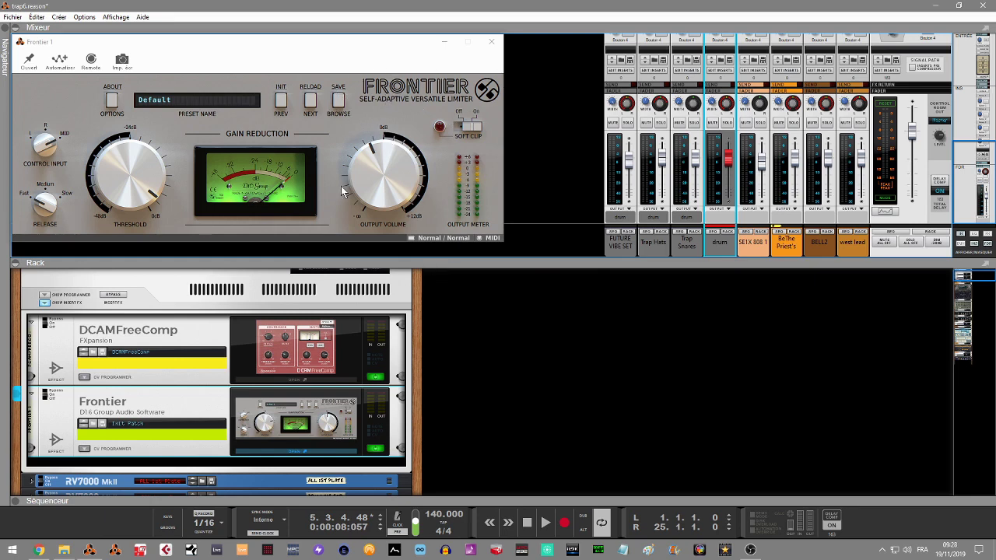
left_click(303, 381)
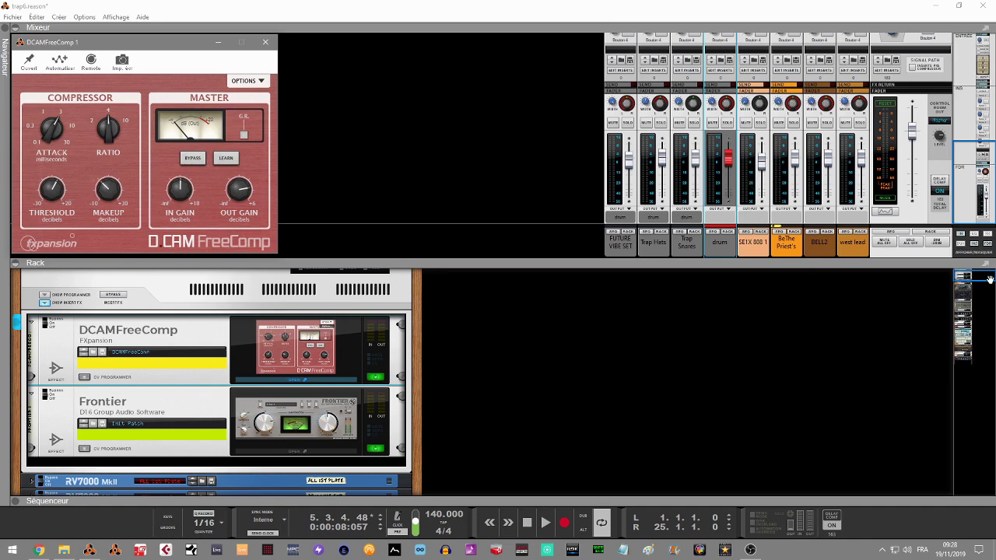
Step: Open the RoughRider2 compressor inserted on the drum mix channel and lock its window open
left_click_drag(977, 279, 992, 326)
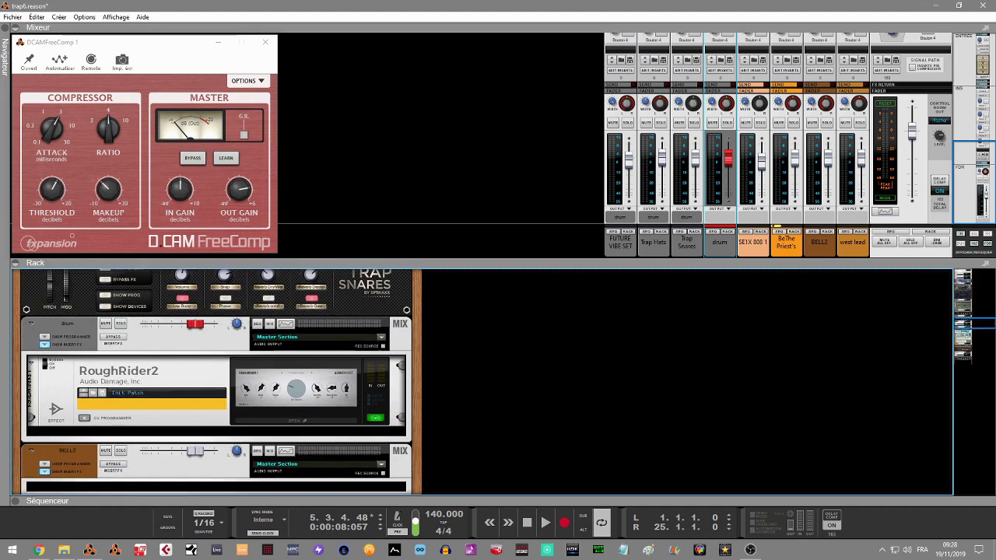
left_click(309, 421)
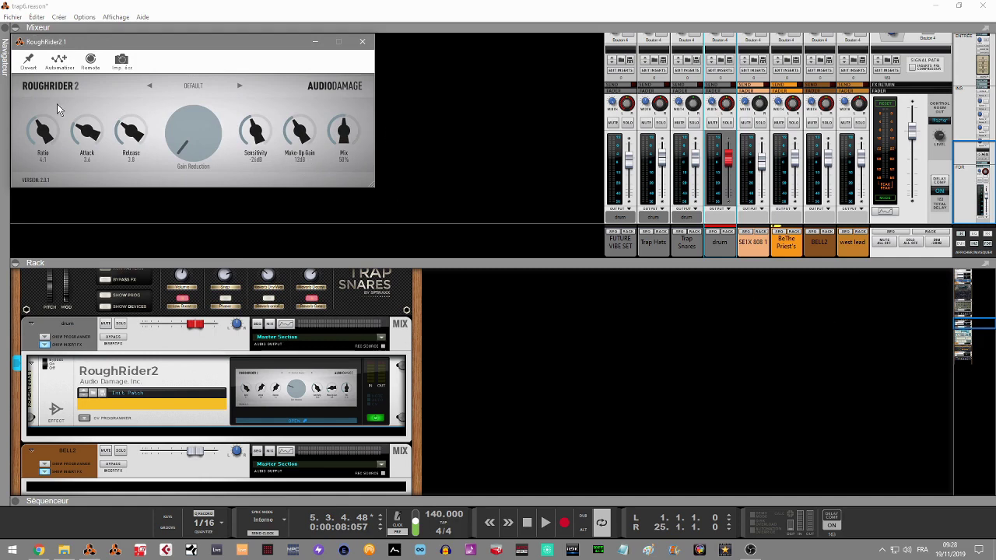
left_click(28, 59)
Step: Open DCAMFreeComp beside the RoughRider2 window and examine its Ratio, Attack and Threshold controls
left_click_drag(961, 325, 963, 272)
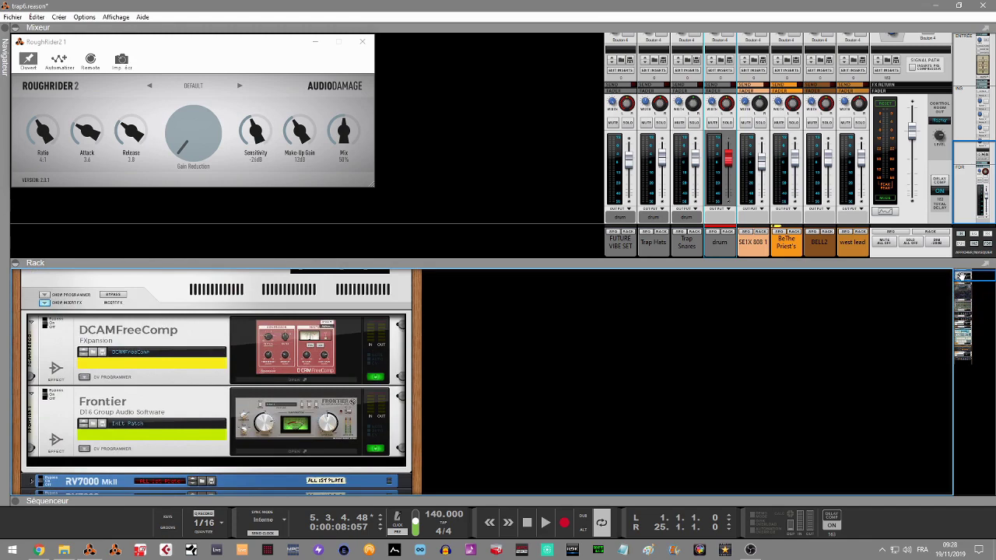
left_click(333, 360)
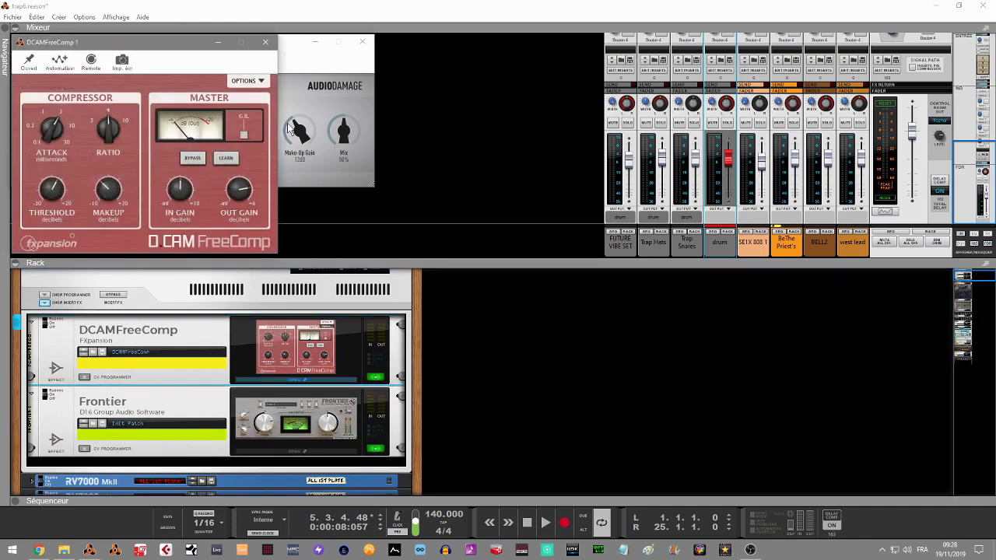
left_click_drag(161, 40, 553, 33)
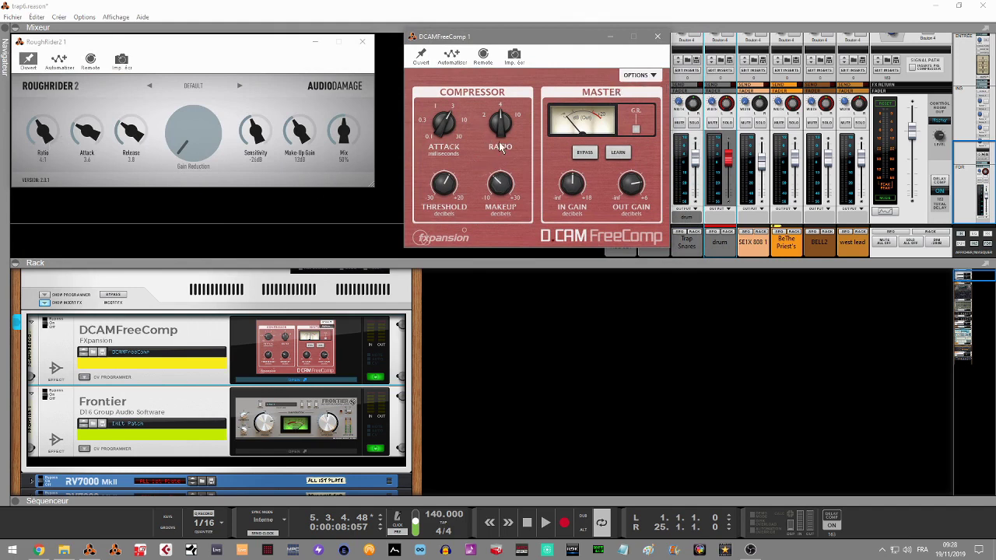
mouse_move(501, 124)
mouse_move(443, 124)
mouse_move(440, 183)
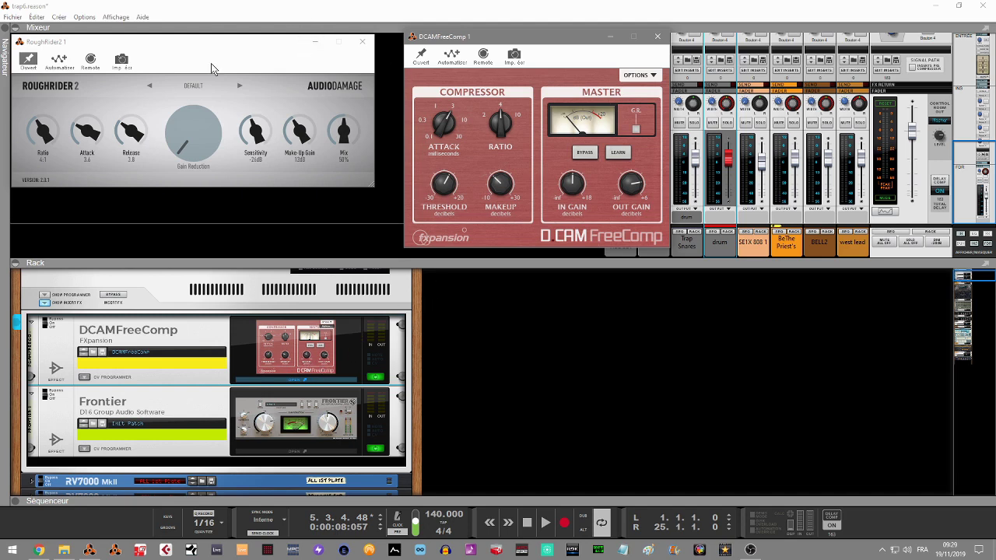
Step: Close the DCAMFreeComp and RoughRider2 windows and collapse the mixer to enlarge the rack
left_click(658, 37)
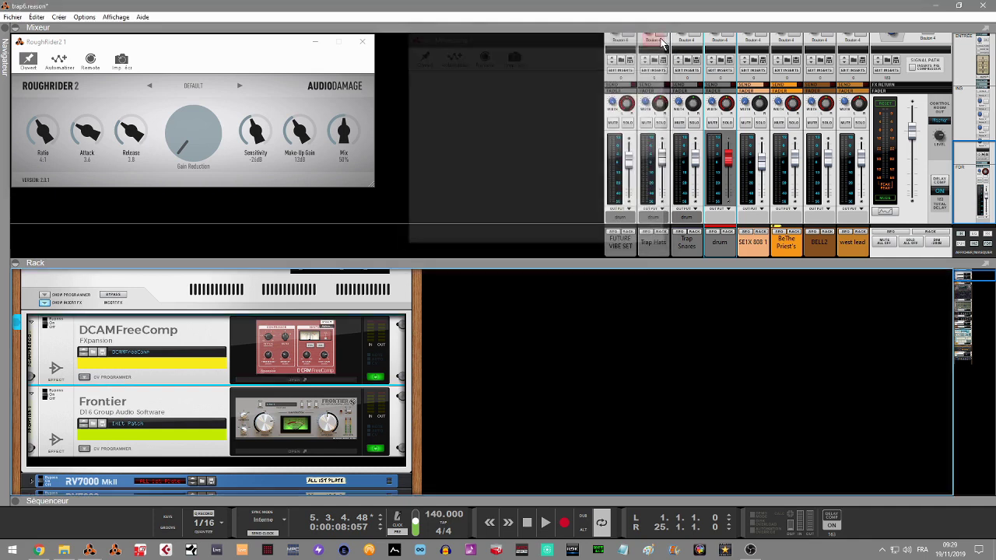
left_click(363, 43)
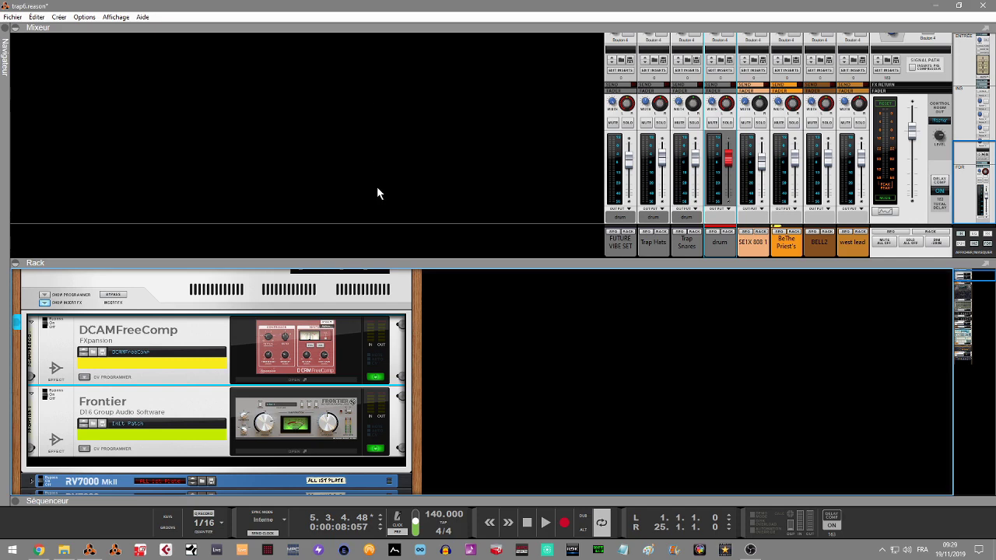
left_click(15, 29)
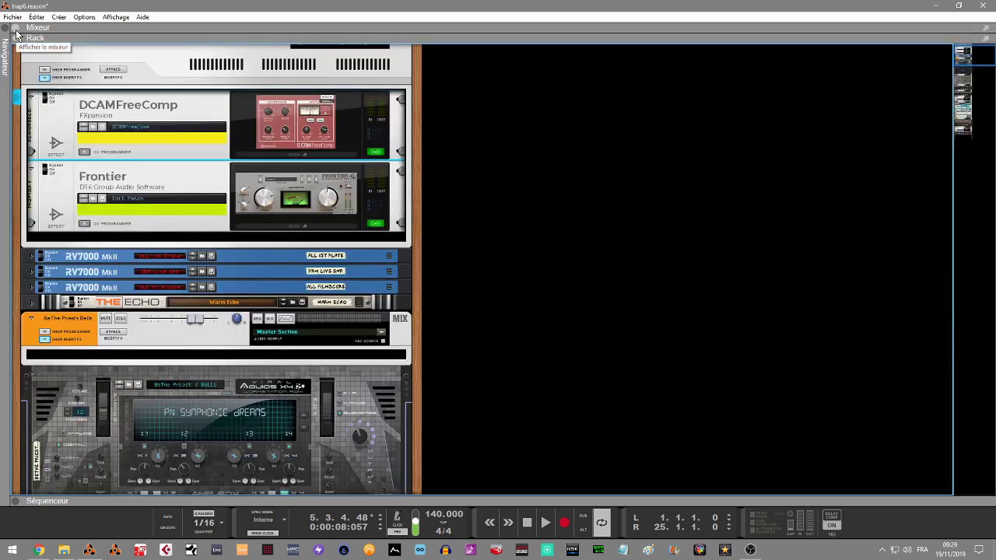
Step: Play the song and view its arrangement in the sequencer, collapsing the sequencer when done
key("space")
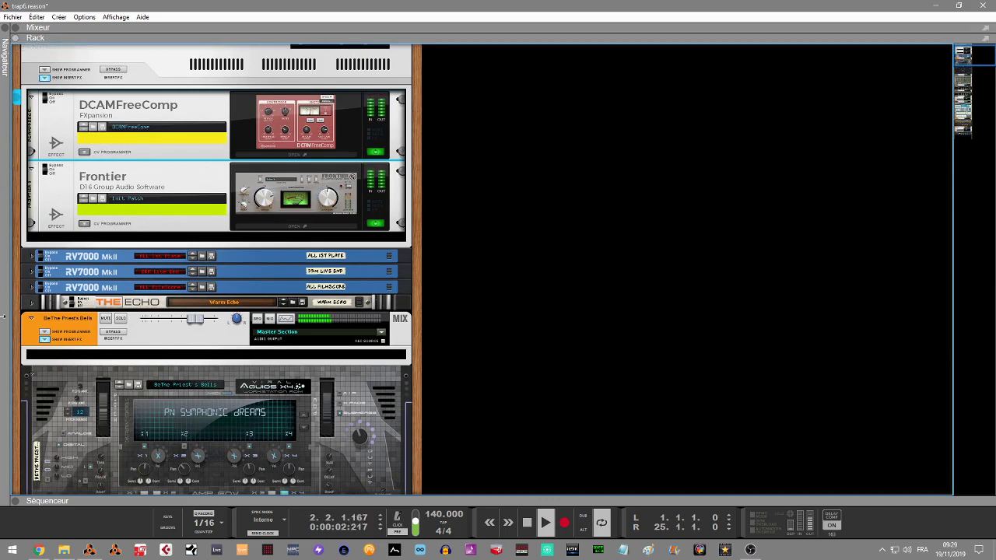
left_click(16, 502)
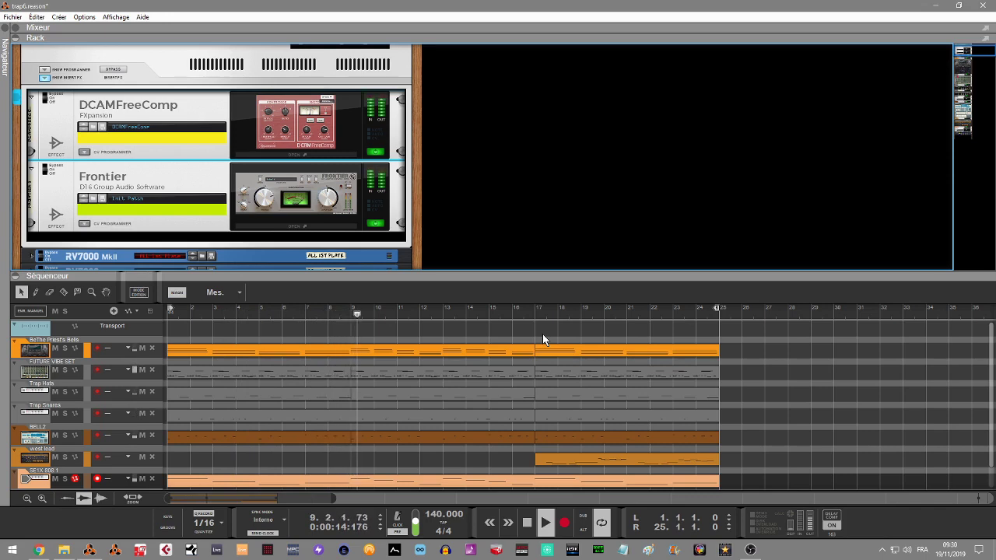
left_click(27, 277)
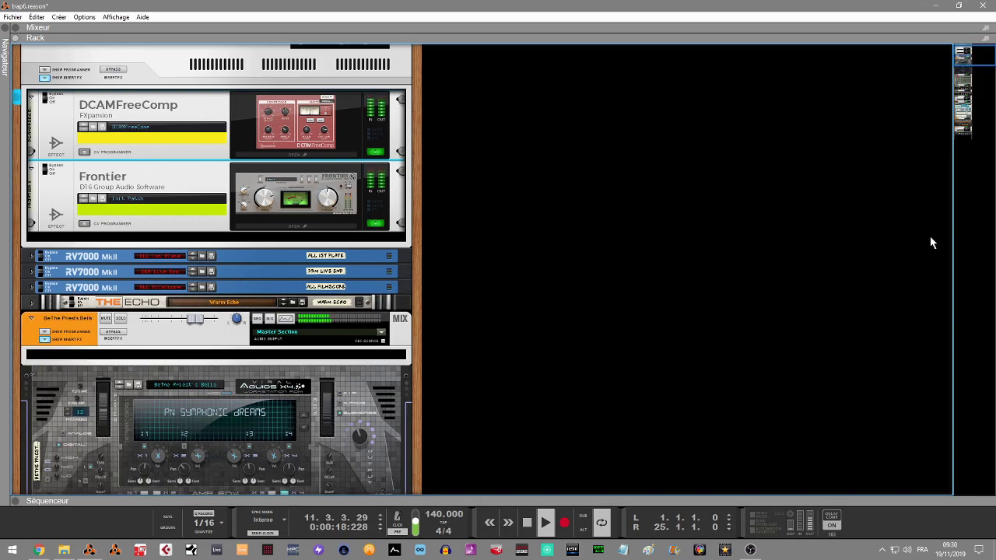
Step: Solo the SE1X 808 1 channel, play it, and keep its FuzzPlus3 insert window open beside the rack
left_click_drag(961, 61, 961, 109)
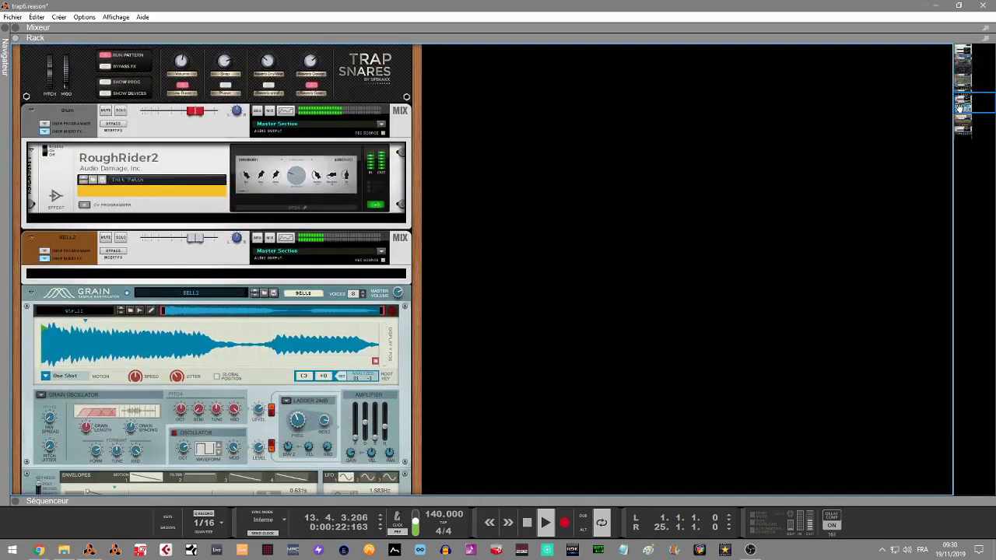
left_click_drag(961, 109, 963, 137)
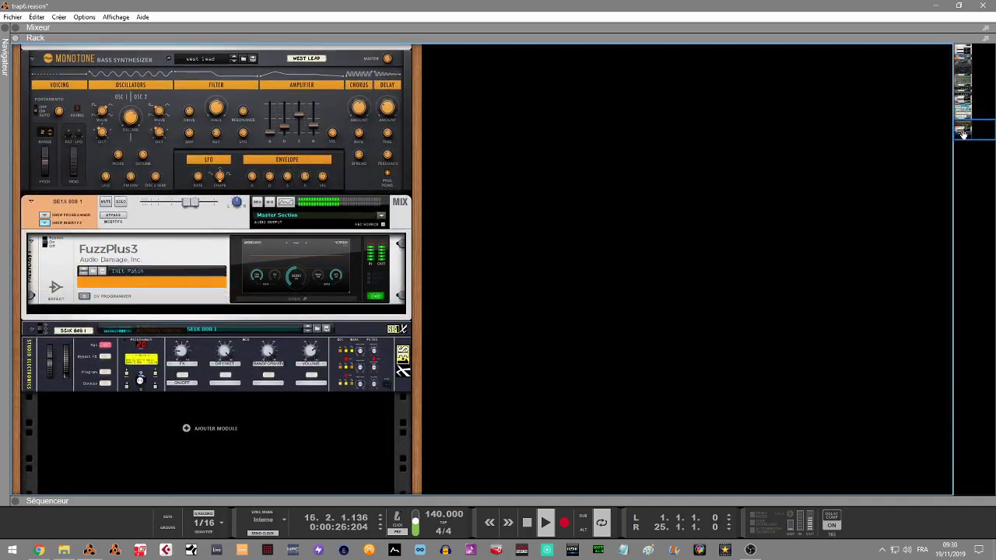
left_click(122, 201)
left_click(290, 302)
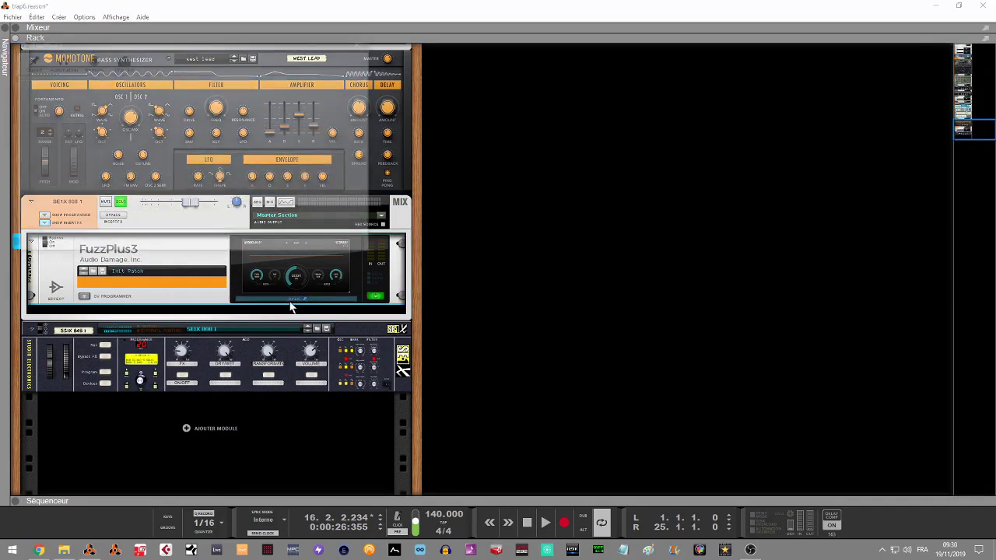
left_click_drag(243, 42, 652, 57)
key("space")
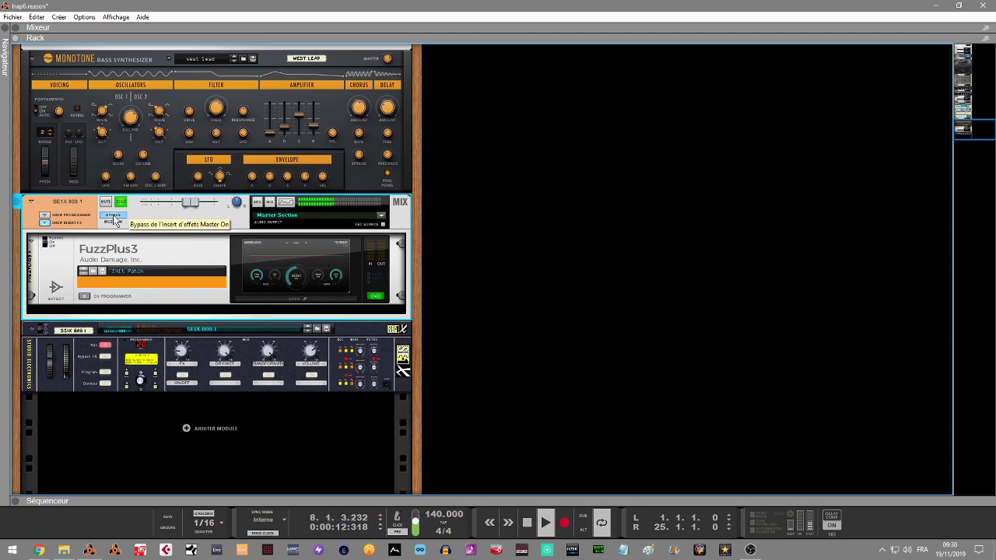
left_click(288, 298)
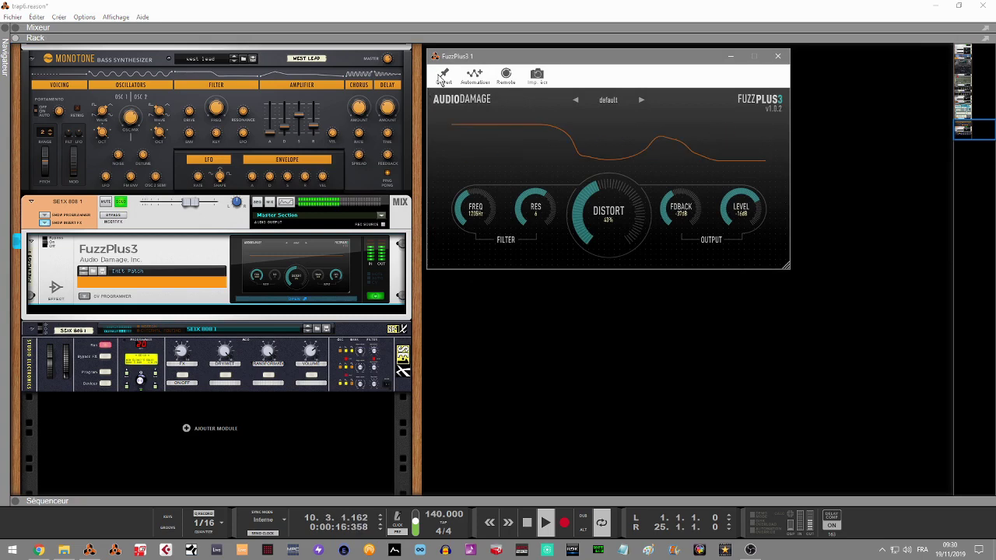
Step: Stop playback and look through the preset list of FuzzPlus3 without choosing a preset
key("space")
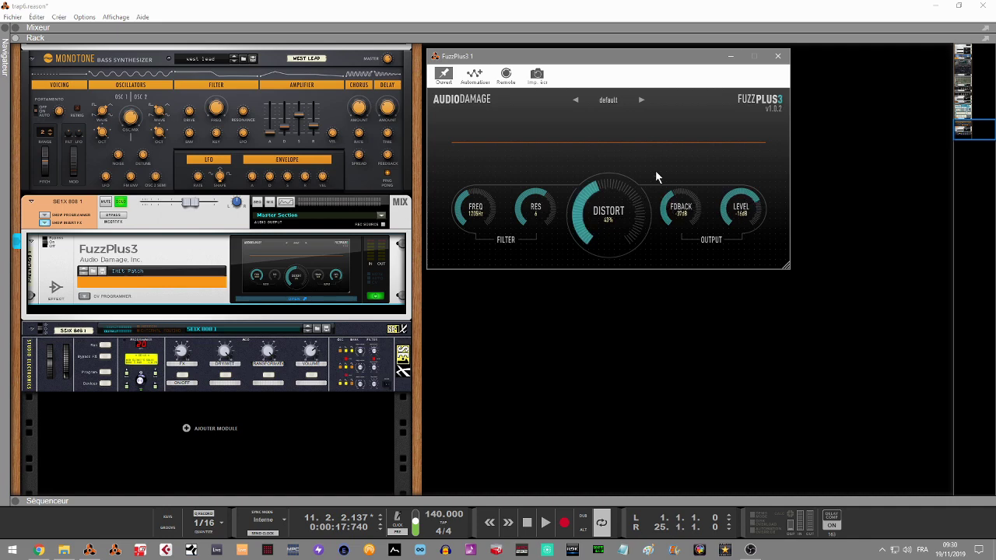
left_click(609, 99)
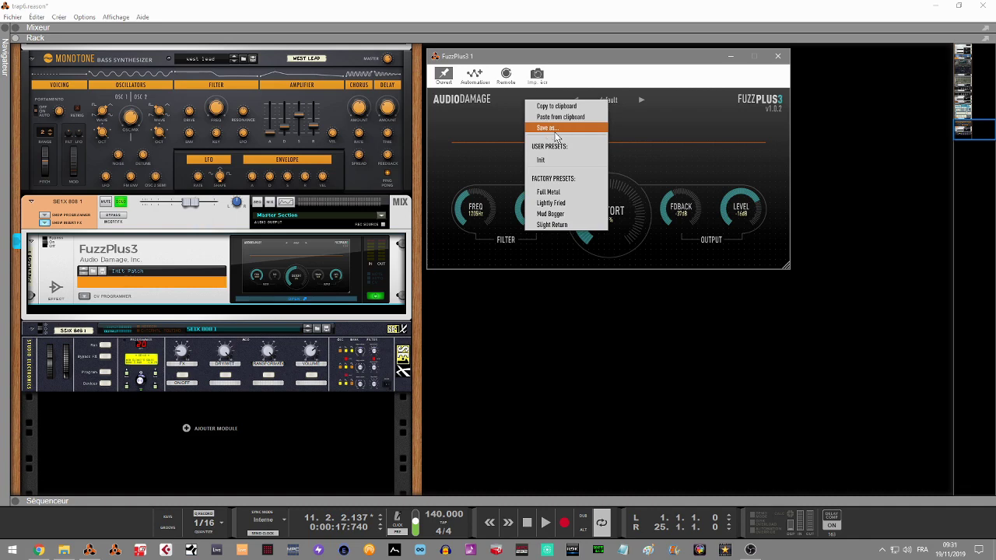
left_click(676, 127)
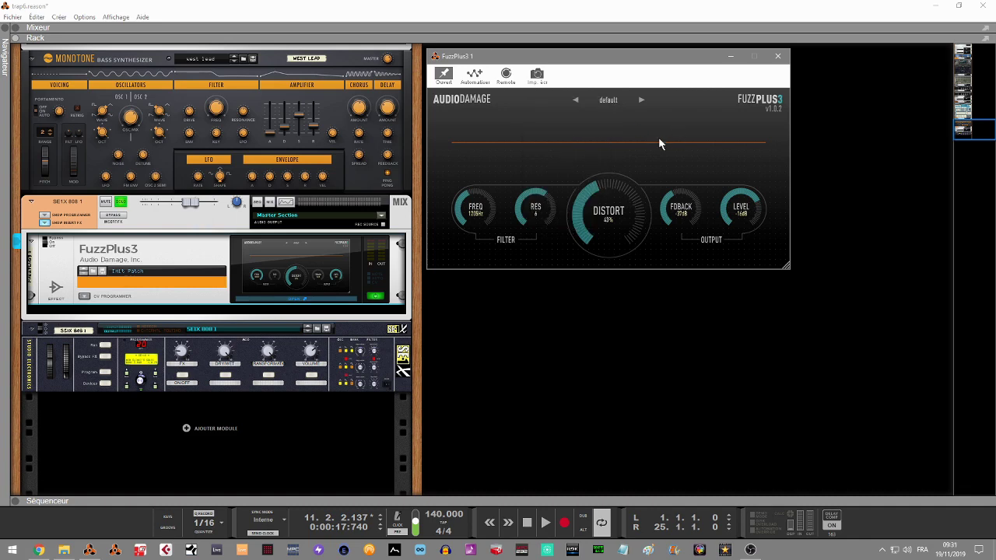
Step: On the soloed 808, lower FuzzPlus3's Distort to about 20%, Freq to about 800 Hz, Res to 5 and Level to -20 dB
left_click_drag(600, 202, 591, 229)
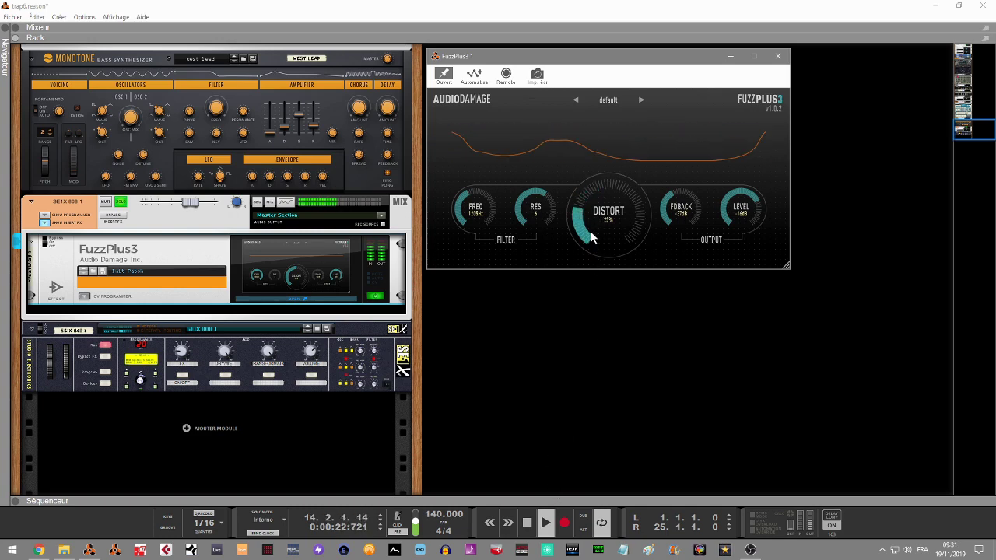
mouse_move(460, 215)
left_mouse_down()
mouse_move(467, 257)
mouse_move(463, 223)
left_mouse_up()
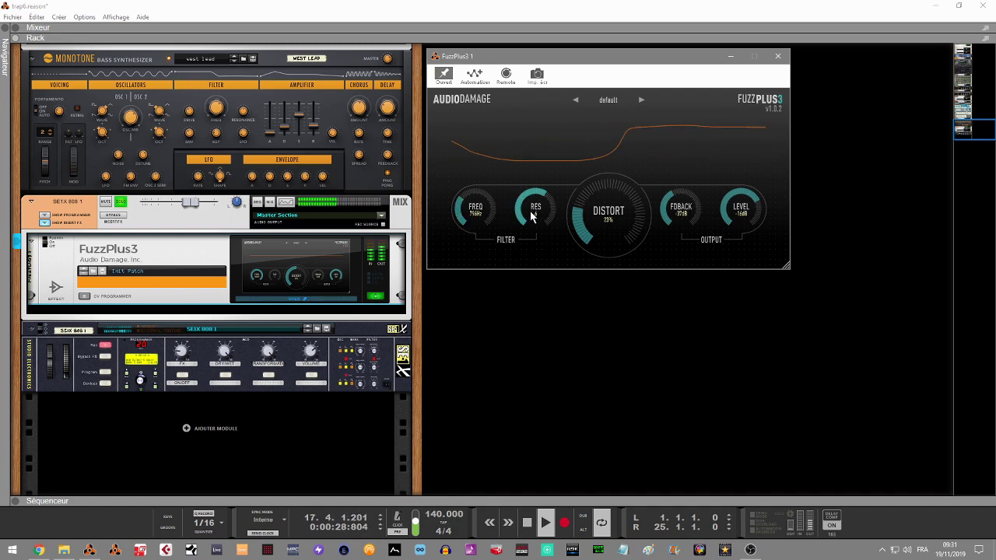
left_click_drag(528, 217, 530, 226)
mouse_move(736, 207)
left_mouse_down()
mouse_move(735, 217)
mouse_move(733, 207)
left_mouse_up()
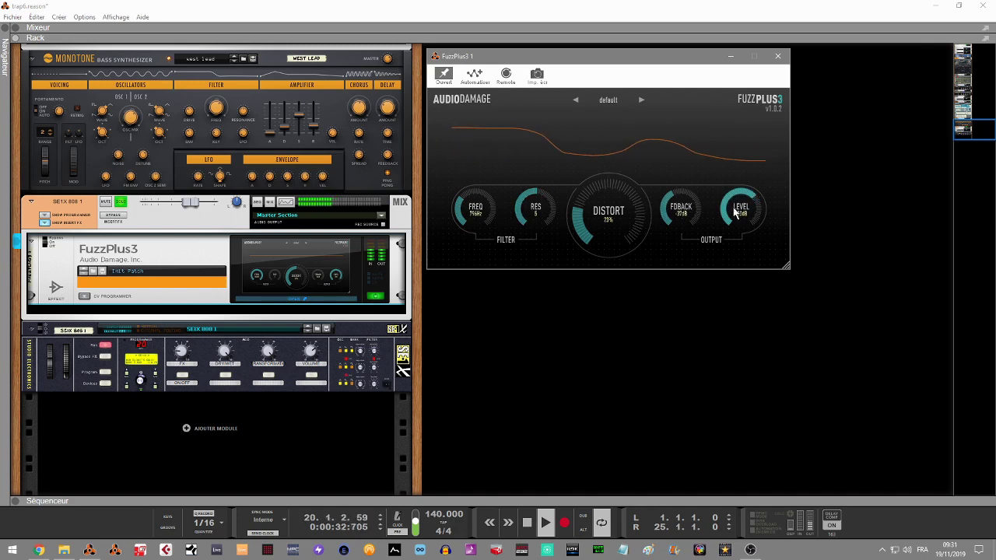
Step: Unsolo the SE1X 808 1 channel and set FuzzPlus3's Distort to 36%, Freq to about 1.1 kHz and Level to -14 dB
left_click(118, 208)
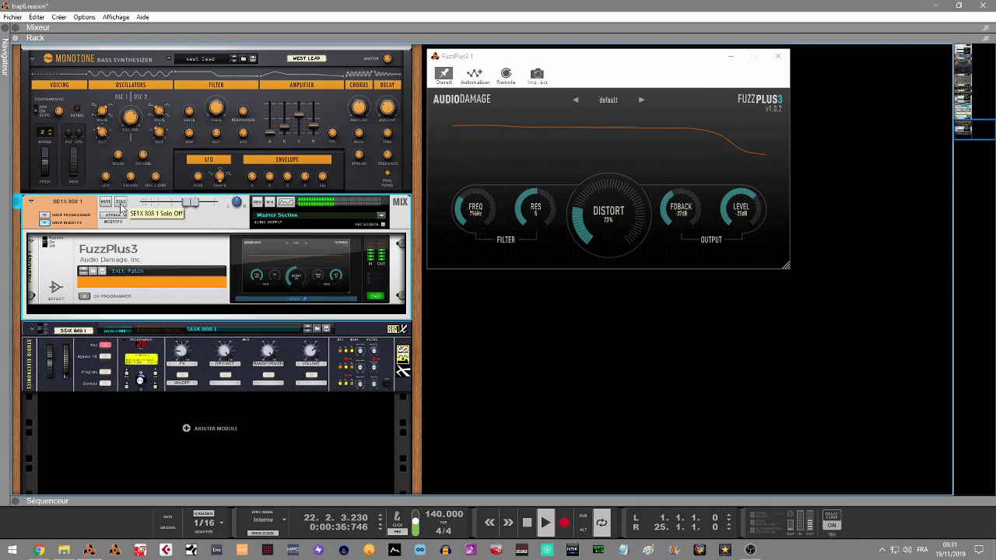
left_click_drag(589, 229, 593, 216)
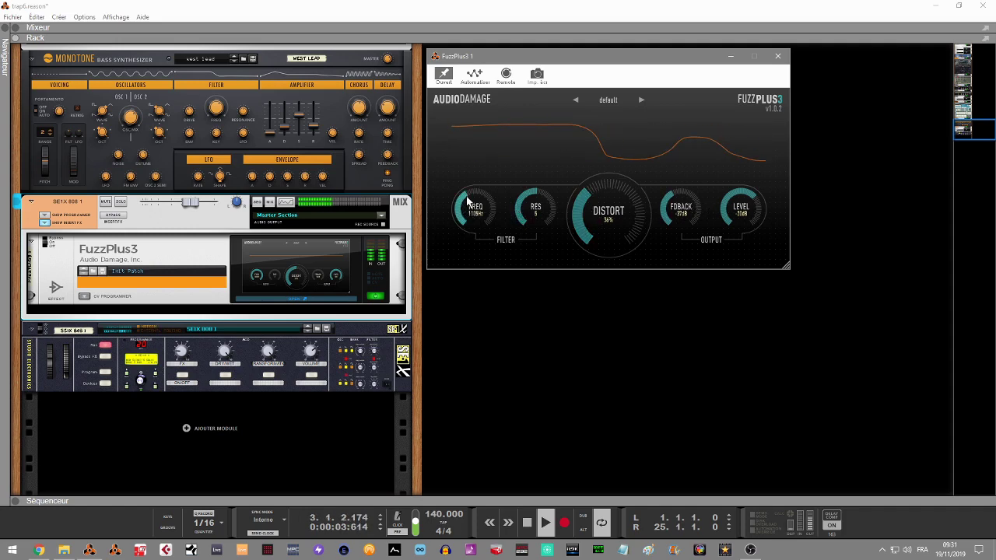
left_click_drag(732, 206, 739, 199)
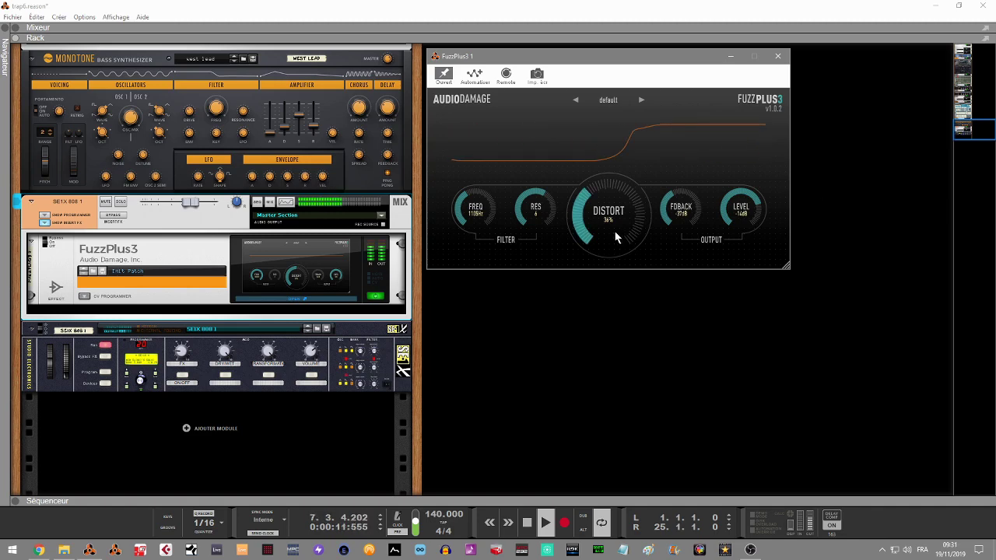
Step: Tune FuzzPlus3's Distort on the SE1X 808 1 channel to 42%, comparing 47% soloed and in the full mix
left_click_drag(582, 237, 589, 207)
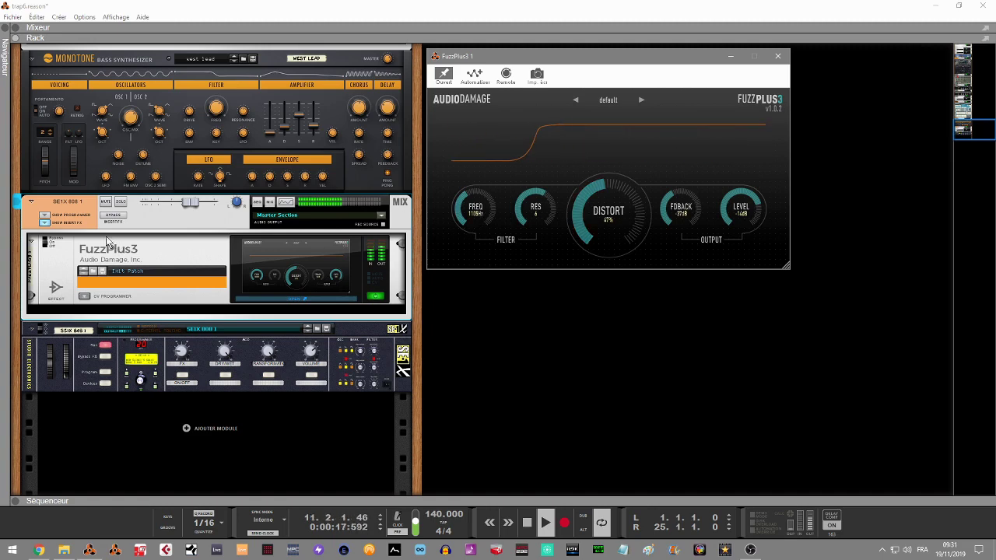
left_click(122, 204)
left_click(122, 204)
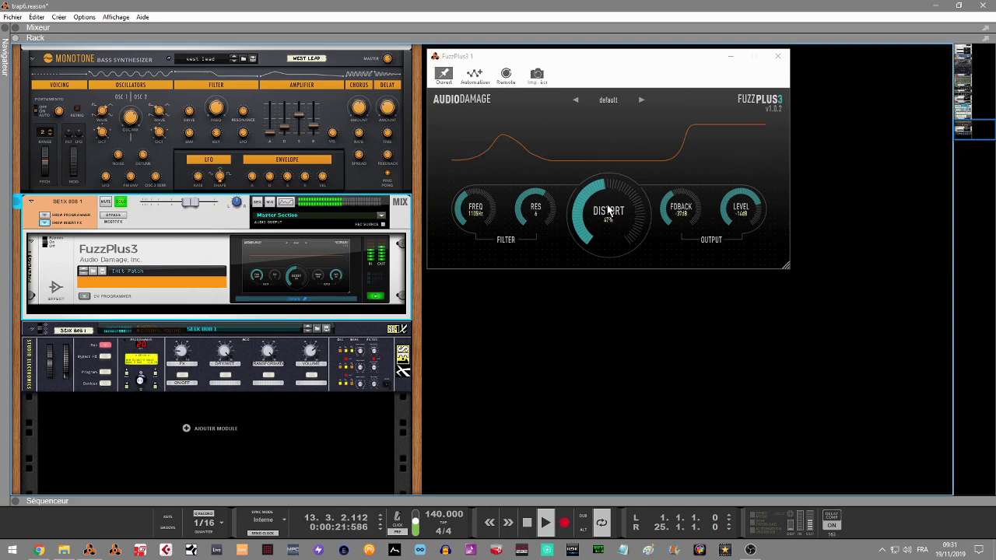
left_click(122, 202)
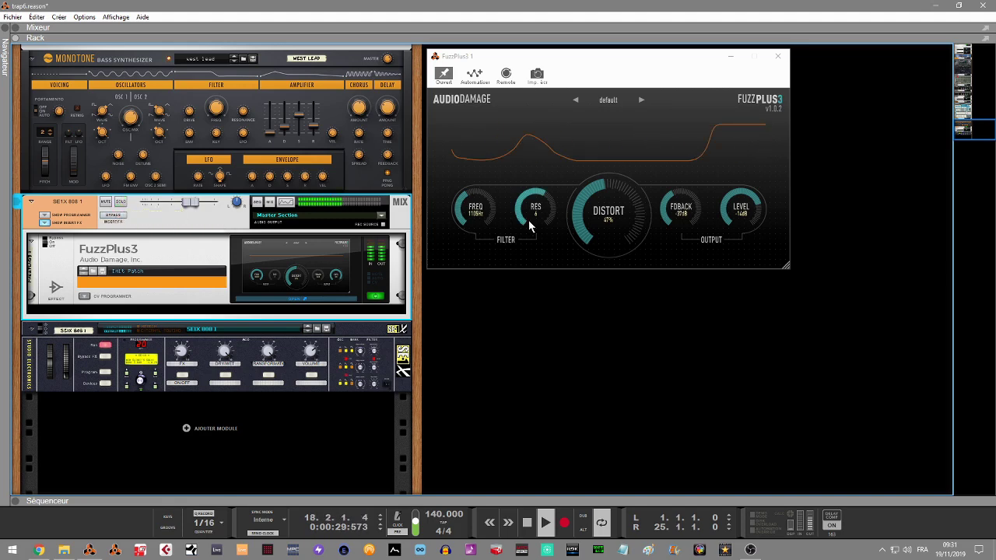
left_click_drag(591, 208, 592, 216)
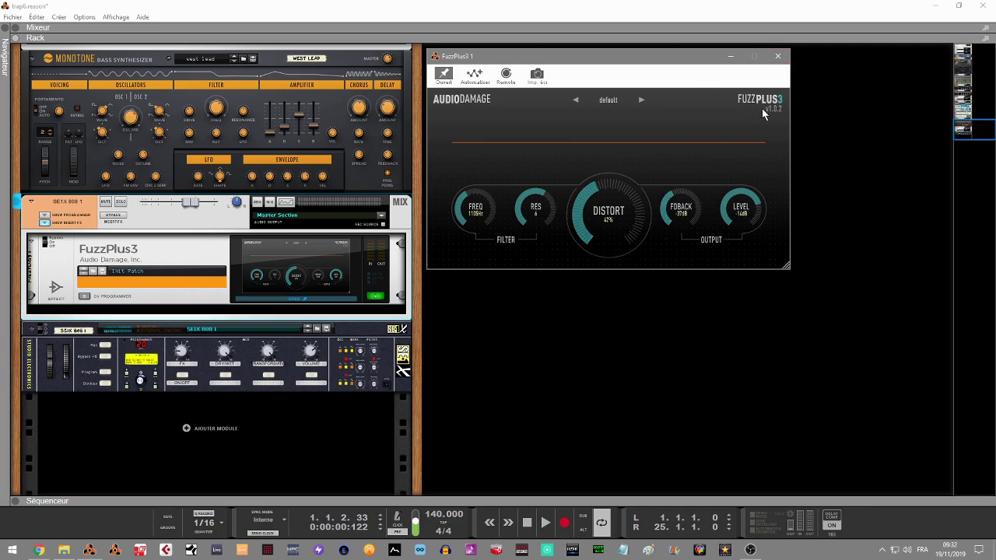
Step: Close FuzzPlus3, solo the drum channel and place its RoughRider2 insert window in the empty area beside the rack
left_click_drag(960, 127, 957, 99)
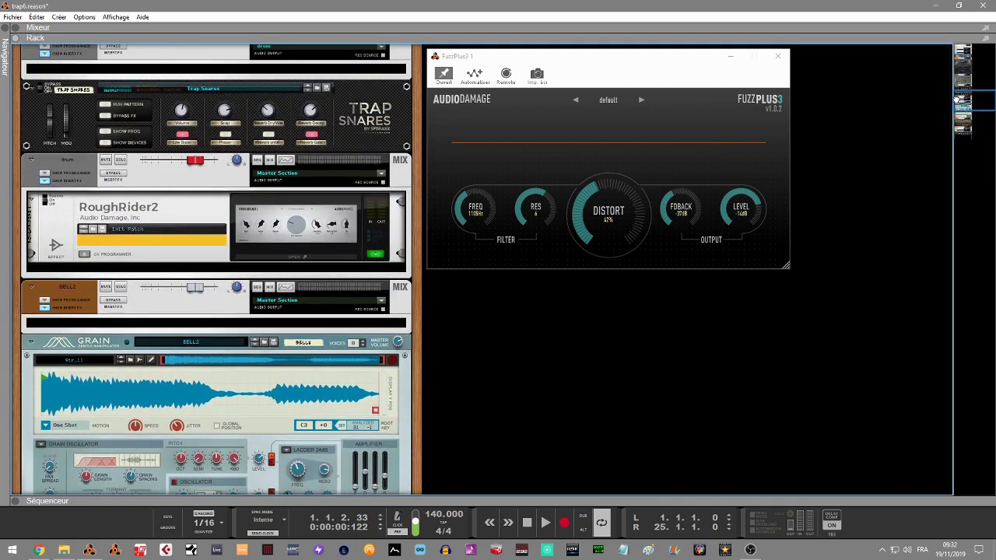
left_click(777, 56)
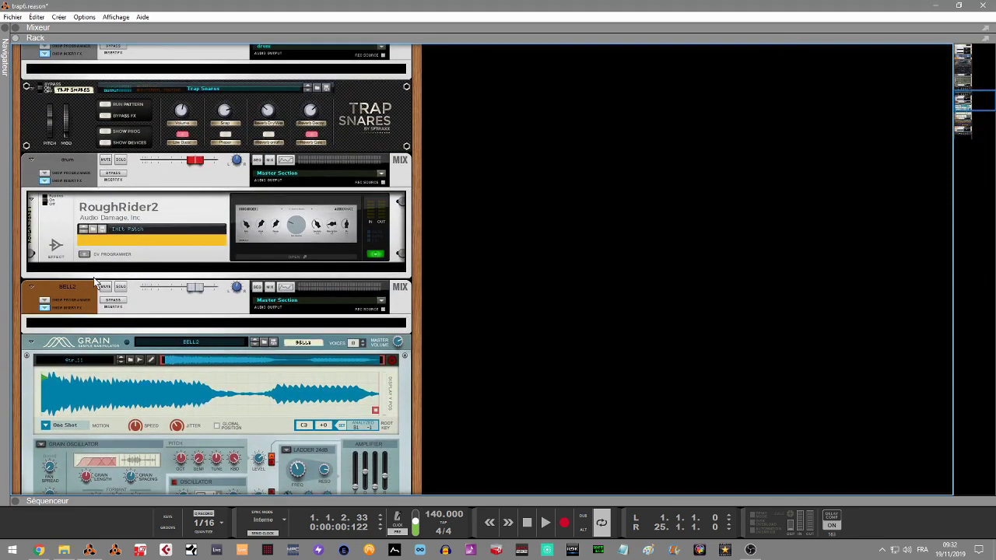
left_click(123, 160)
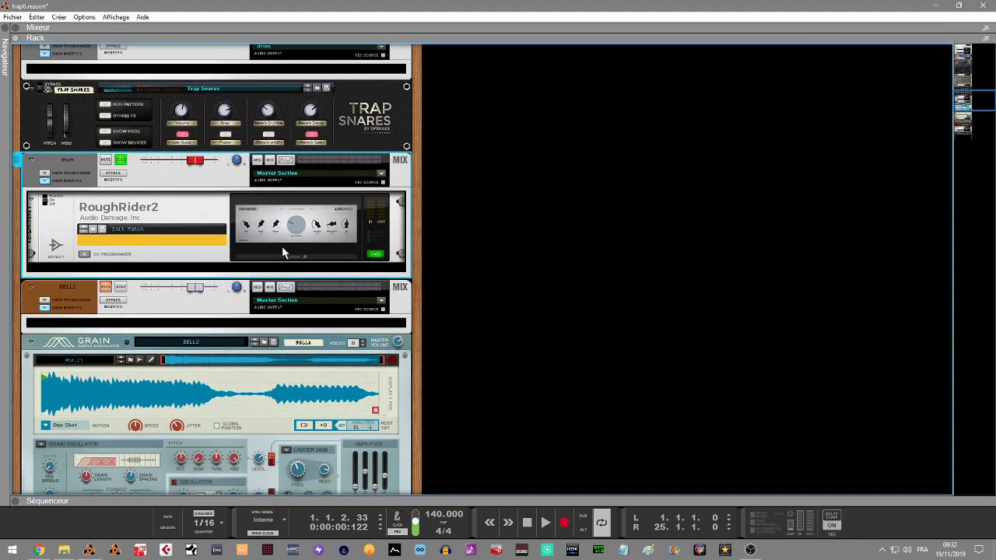
left_click(288, 258)
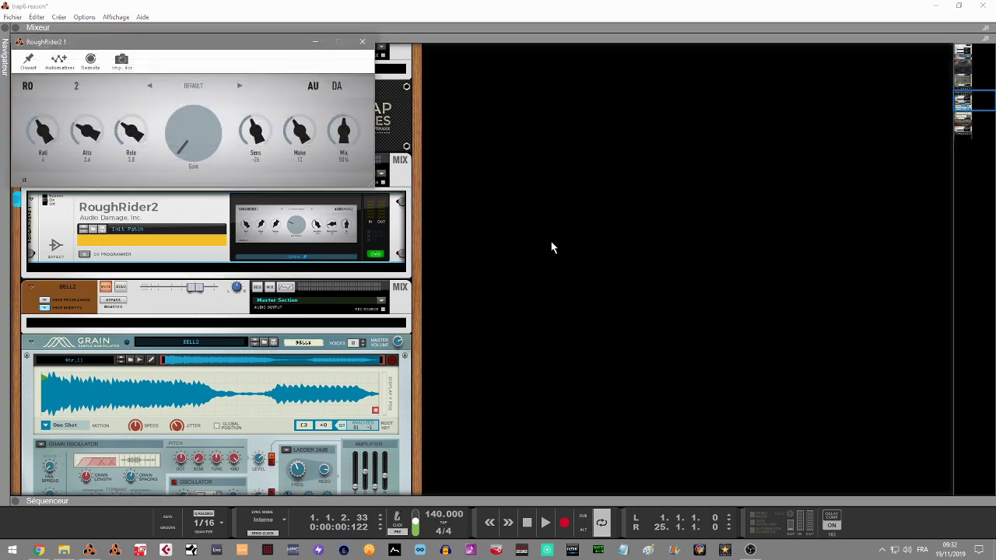
left_click_drag(225, 37, 638, 49)
key("space")
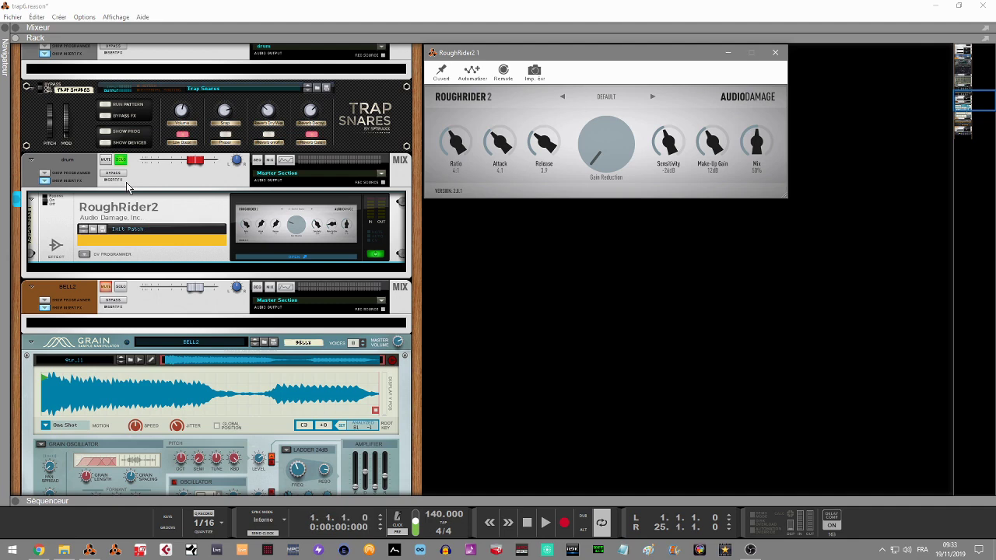
Step: Play the soloed drums and compare RoughRider2's Mix at 0%, about 57% and 100% before setting it to 43%
left_click(662, 240)
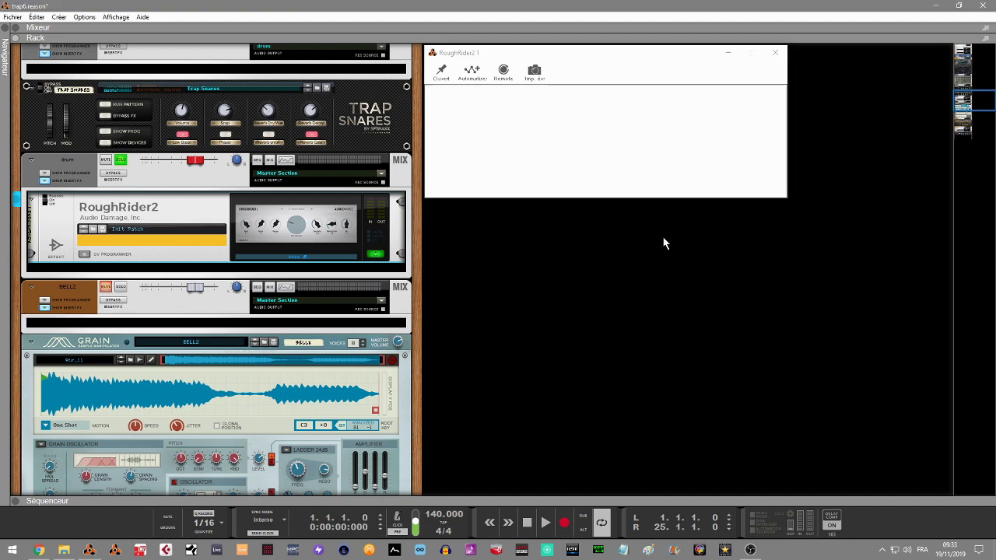
key("space")
left_click(293, 255)
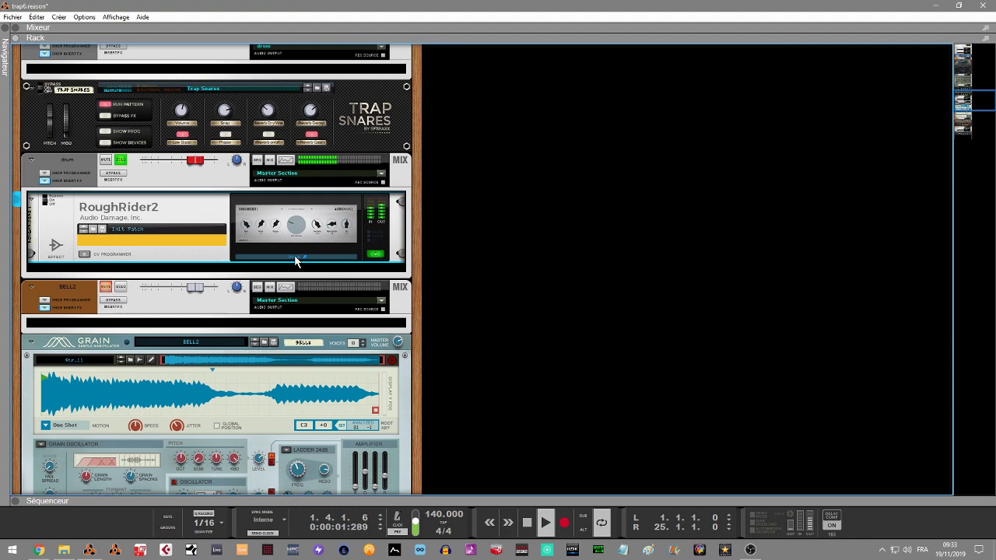
left_click_drag(755, 155, 756, 224)
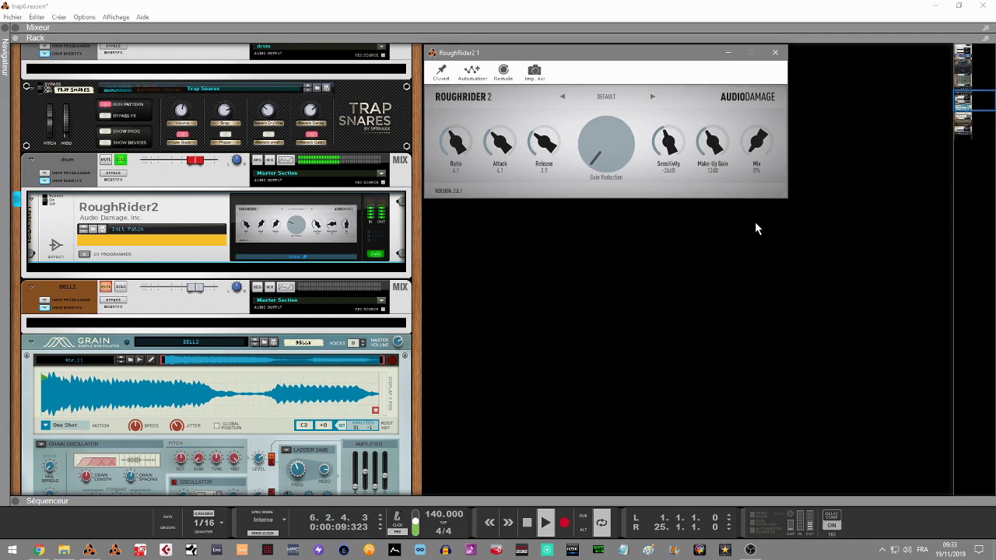
mouse_move(758, 140)
left_mouse_down()
mouse_move(750, 148)
mouse_move(750, 134)
left_mouse_up()
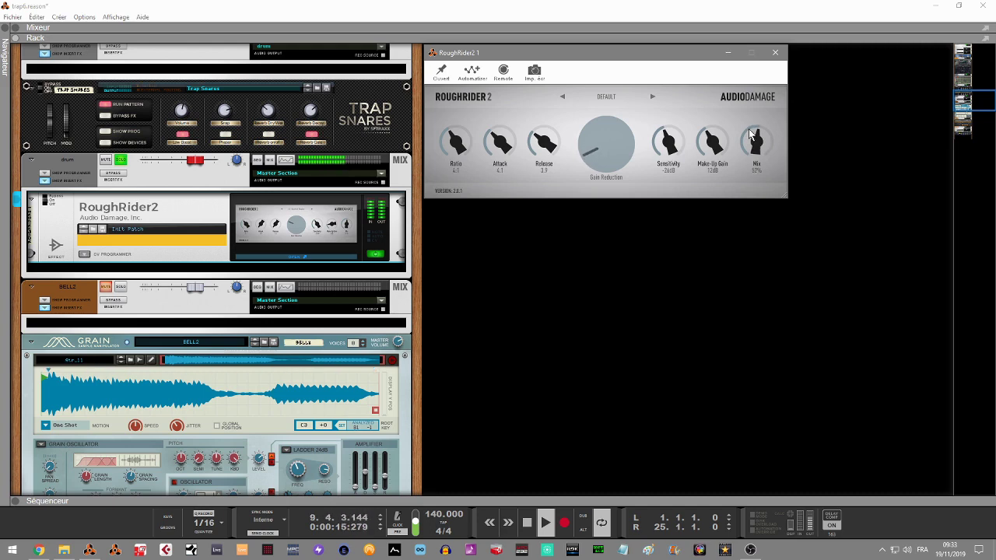
left_click_drag(749, 134, 750, 31)
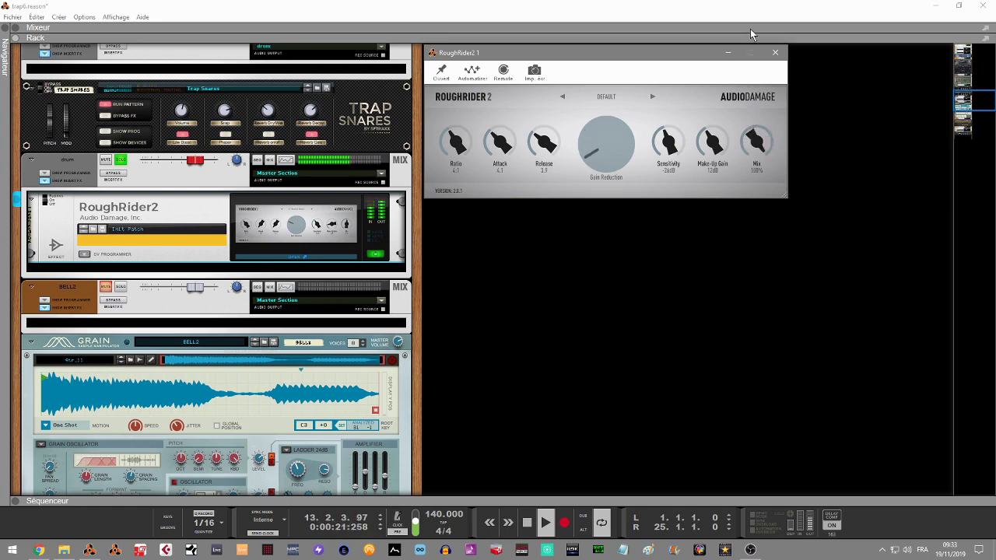
left_click_drag(750, 29, 749, 162)
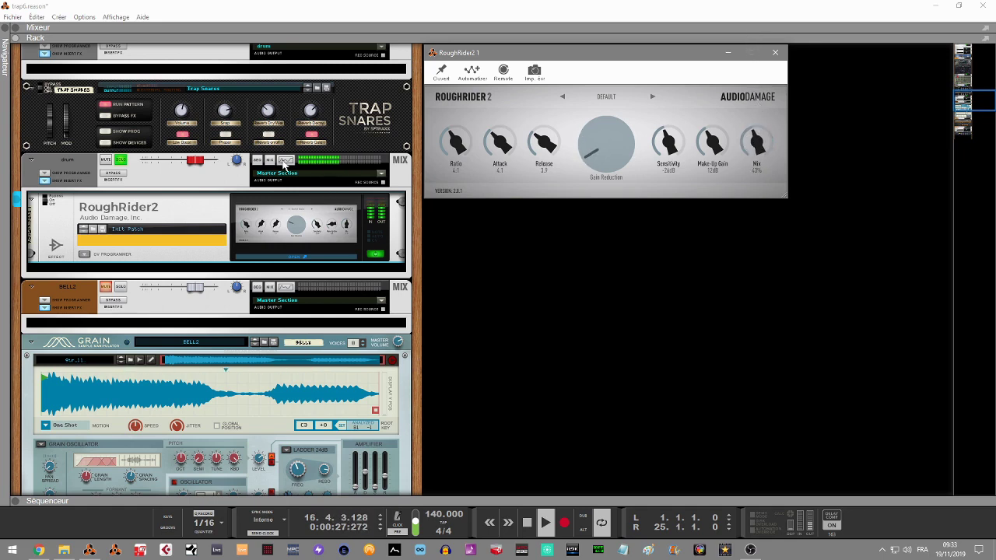
Step: Unsolo the drum channel, set RoughRider2's Mix to 45% against the full mix and stop playback
left_click(121, 162)
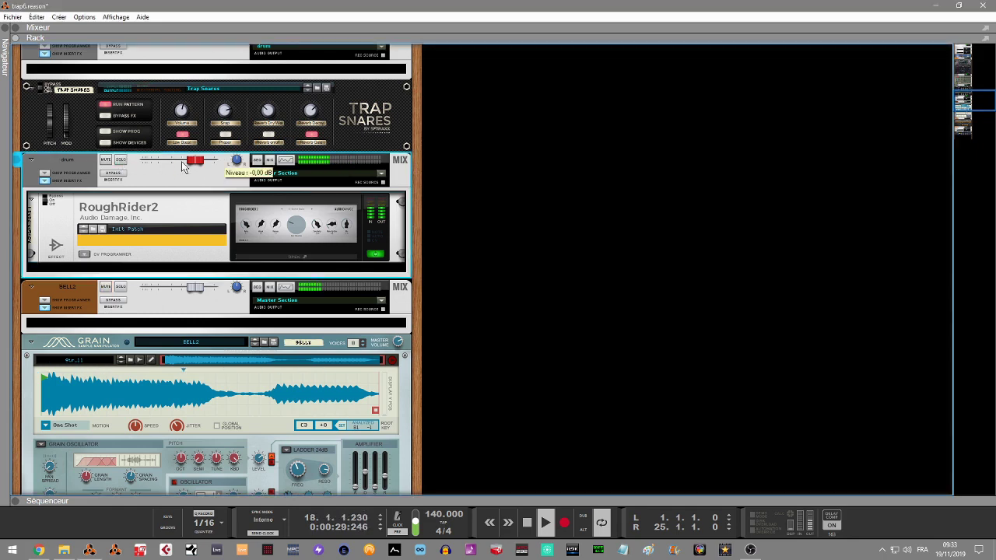
left_click(305, 260)
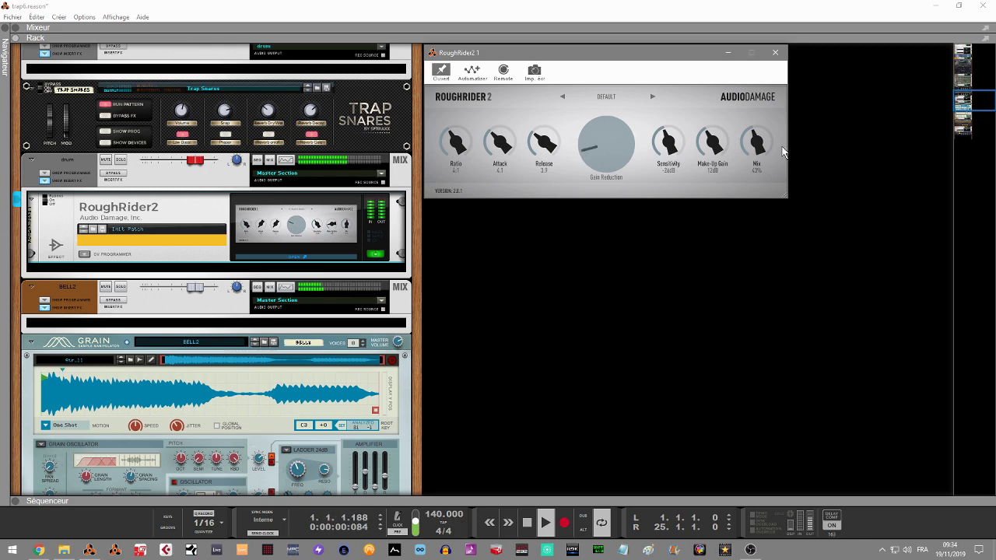
scroll(763, 151, "up", 1)
scroll(763, 150, "up", 1)
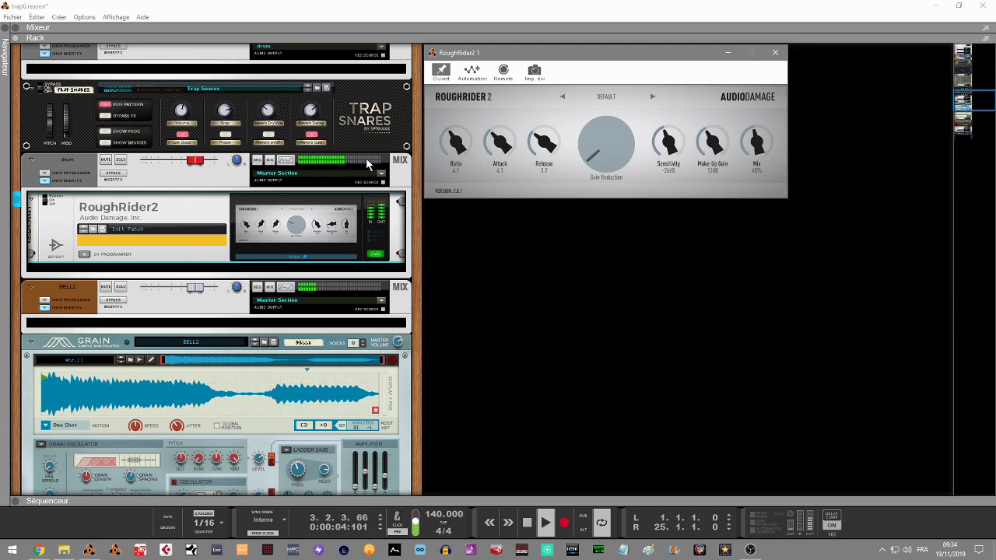
left_click(581, 269)
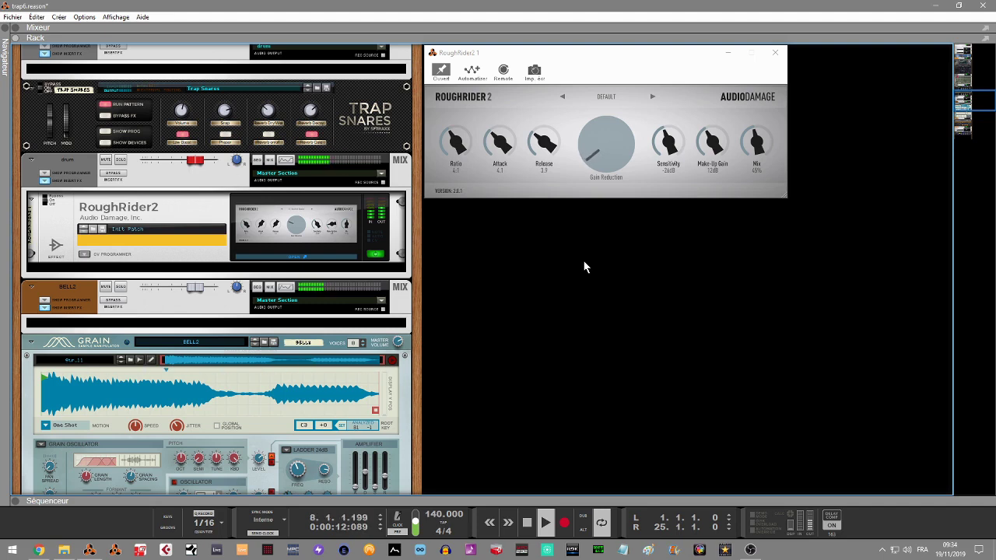
key("alt")
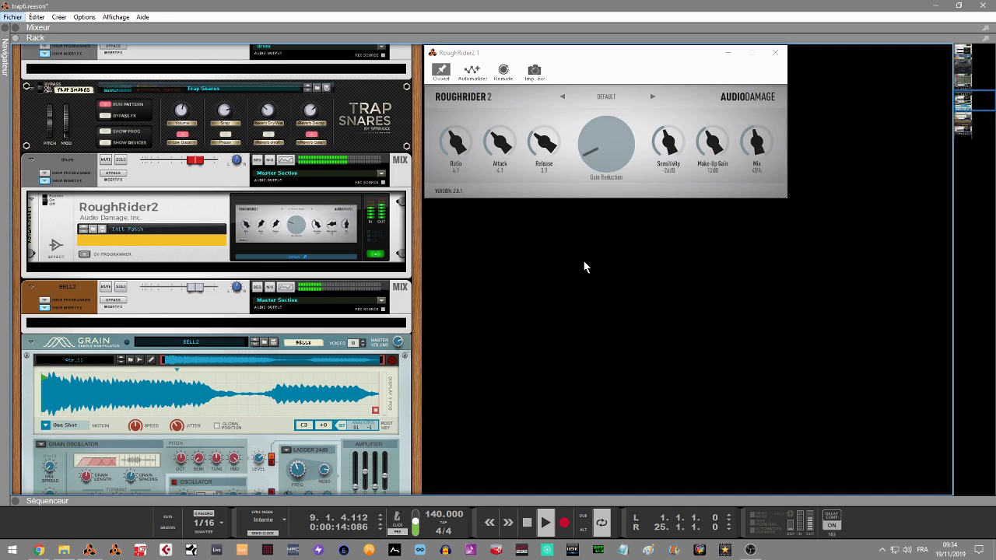
key("Escape")
key("space")
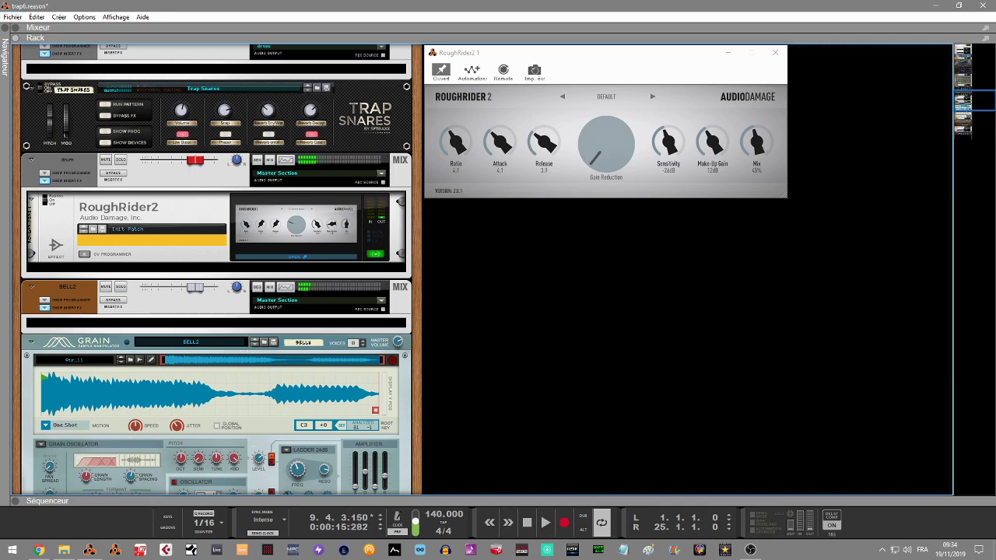
Step: Close RoughRider2 and keep the master section's DCAMFreeComp window open beside the rack
left_click_drag(962, 100, 957, 52)
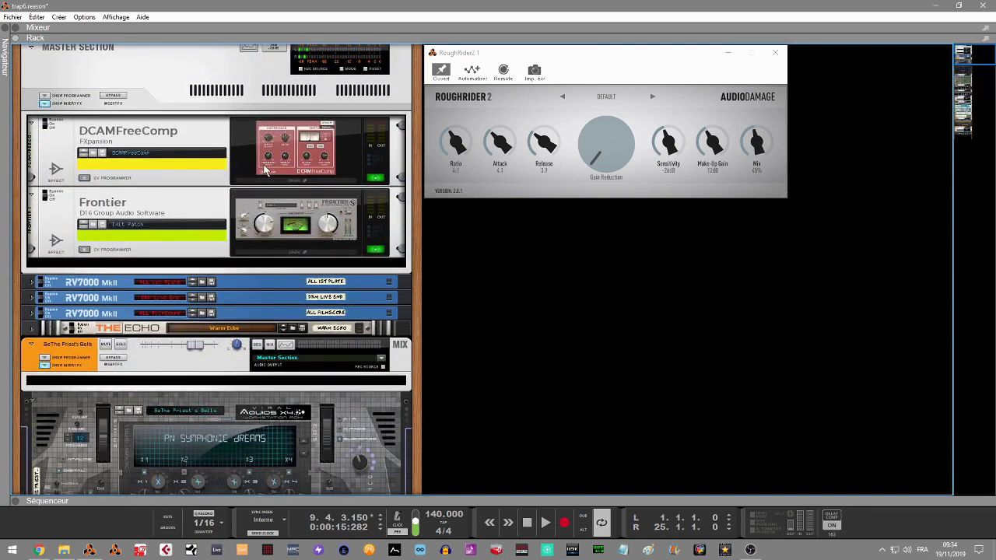
left_click(775, 52)
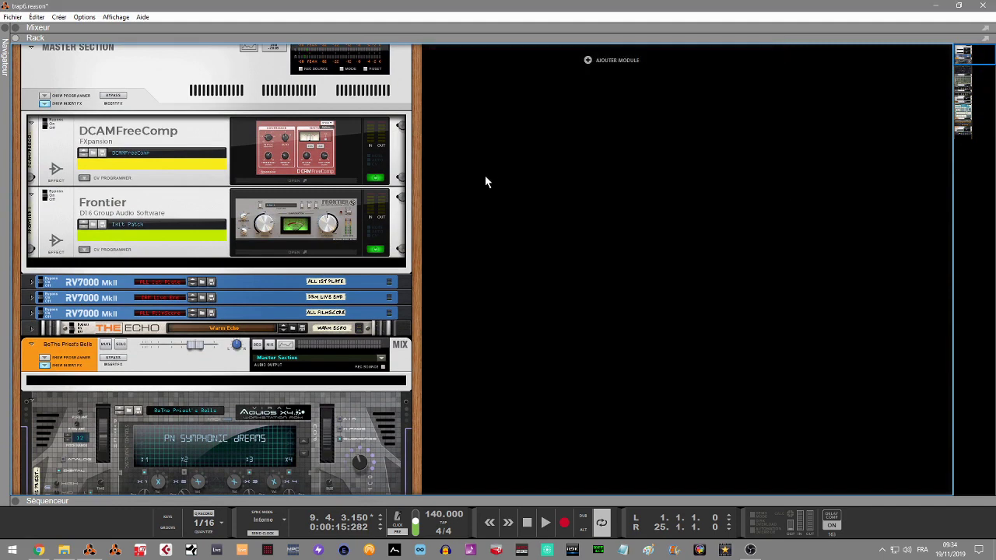
left_click(322, 187)
left_click_drag(576, 45, 597, 50)
left_click(443, 69)
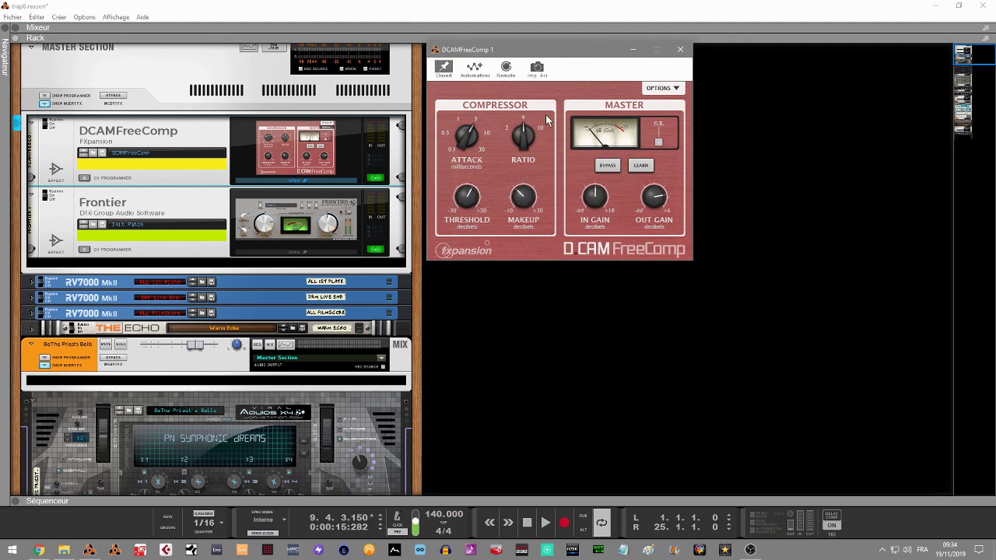
Step: Play the project with the master section's insert effects bypassed and active, comparing the master output levels
left_click(119, 100)
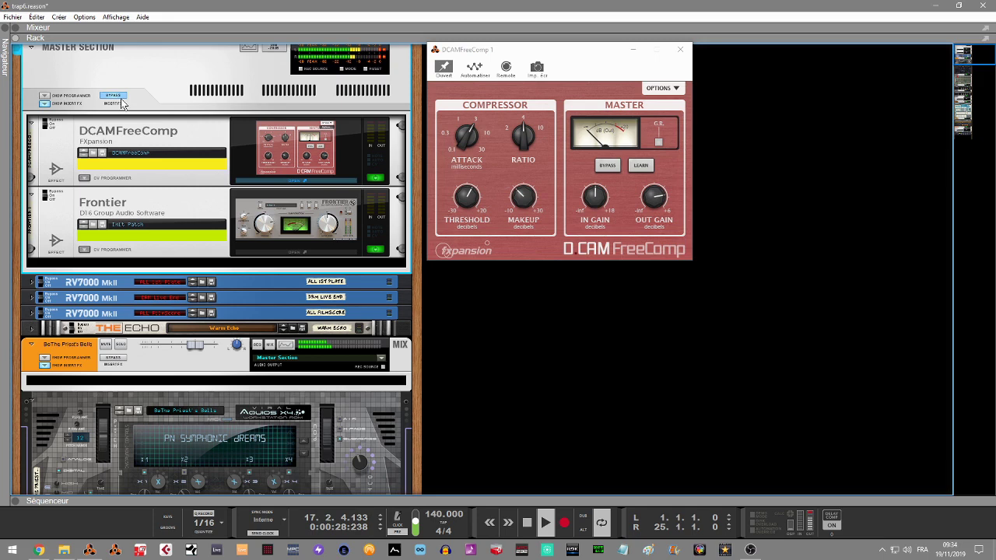
key("space")
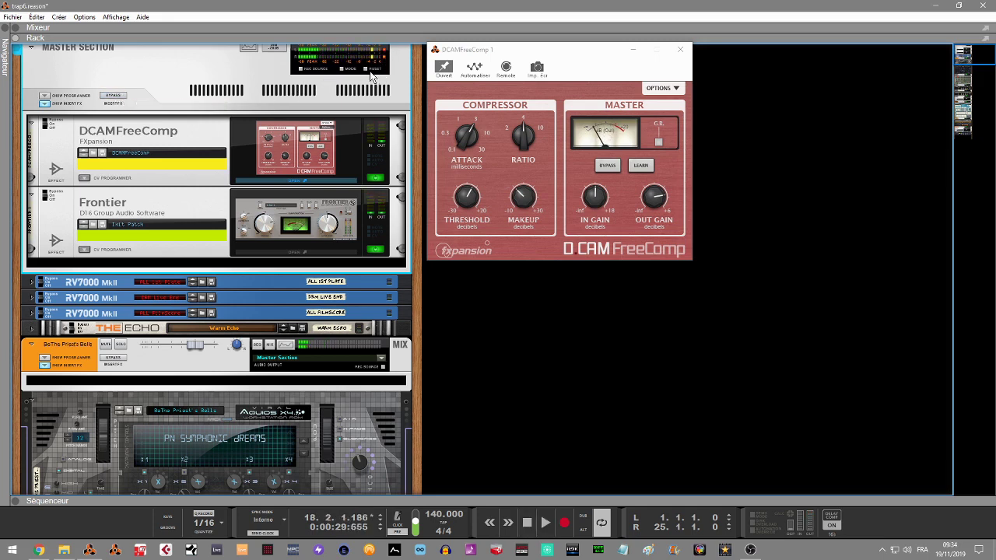
key("space")
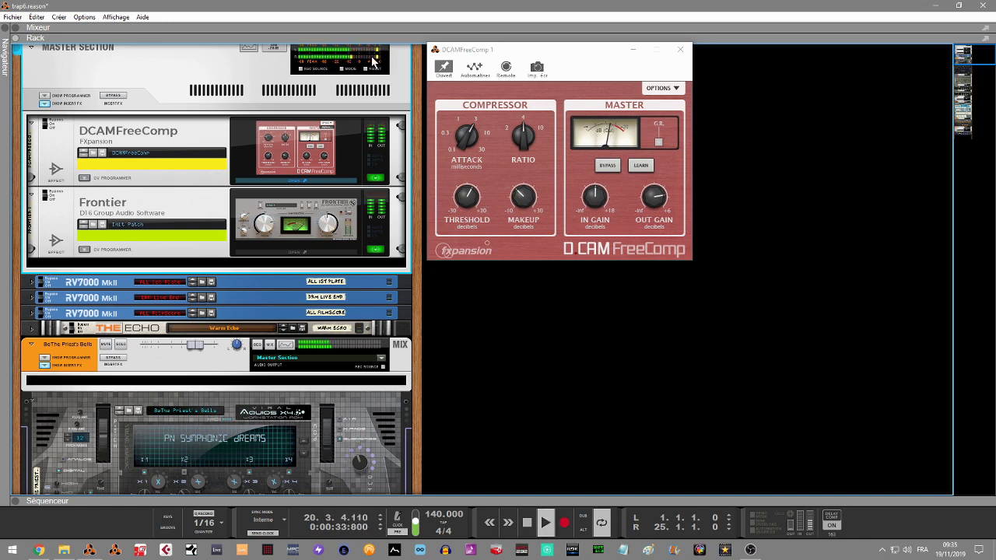
key("space")
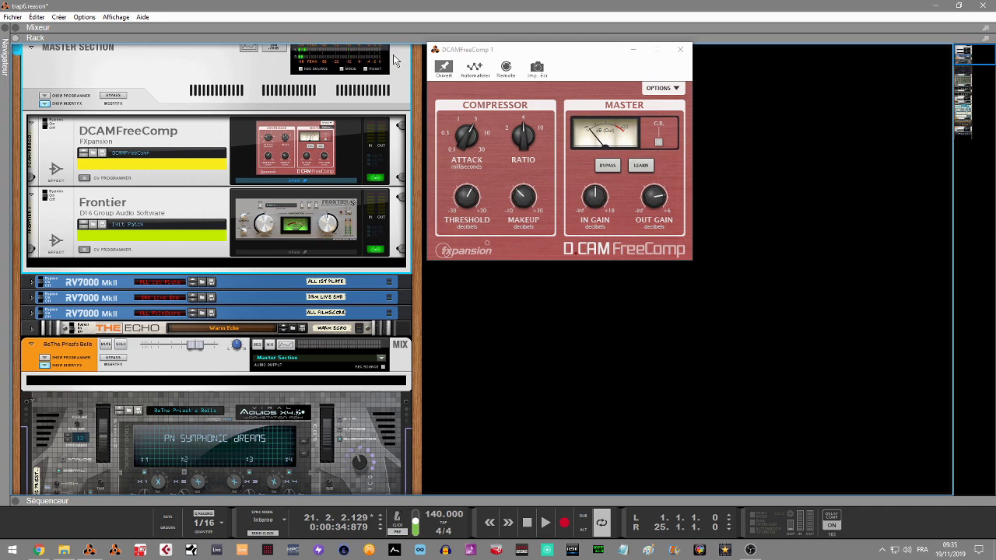
key("space")
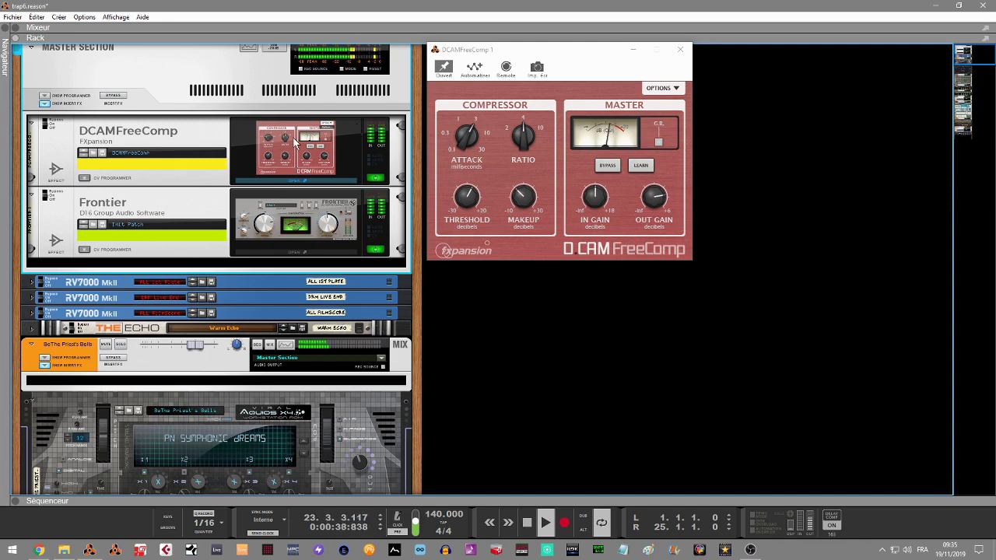
Step: Bypass Frontier, toggle DCAMFreeComp's bypass to compare the sound, then reset the master meter and stop playback
left_click(48, 196)
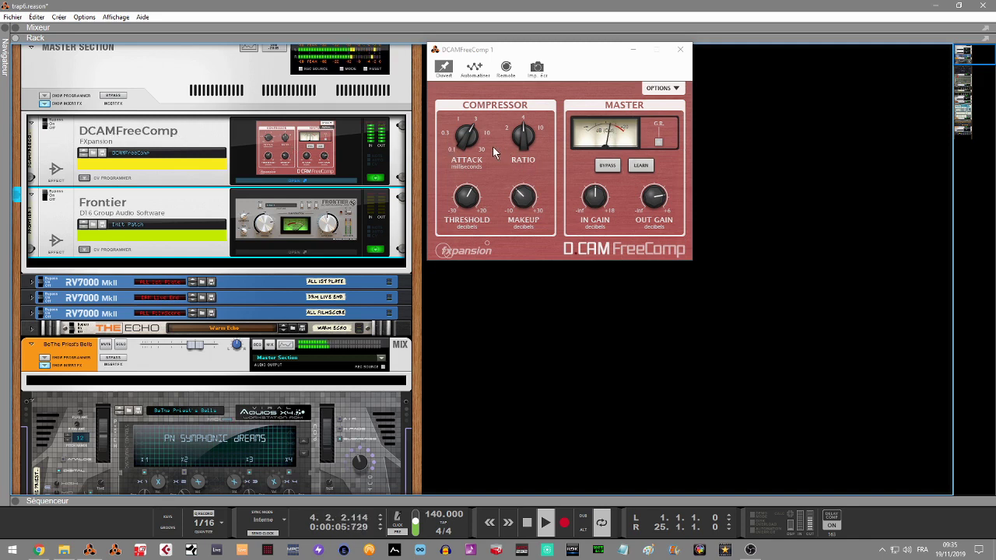
left_click(48, 125)
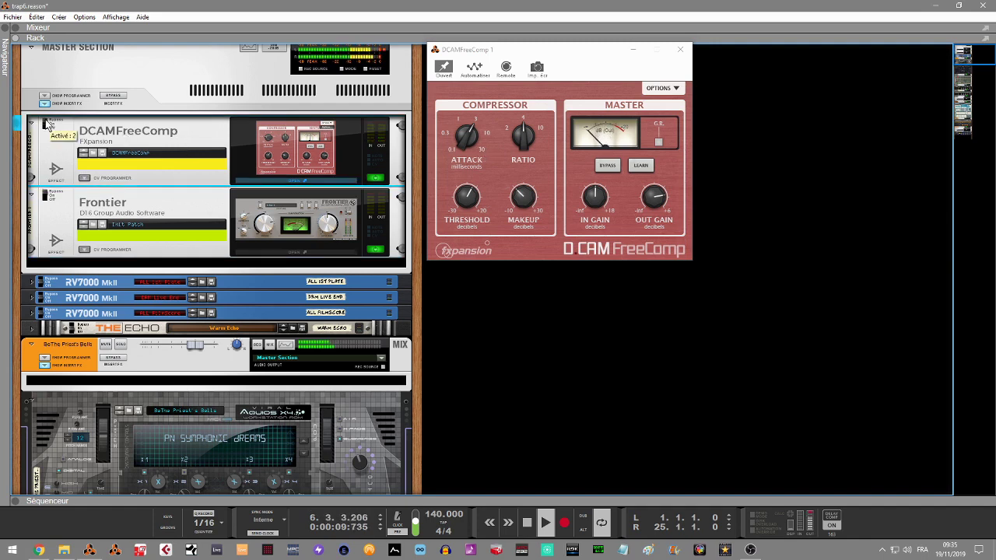
left_click(49, 126)
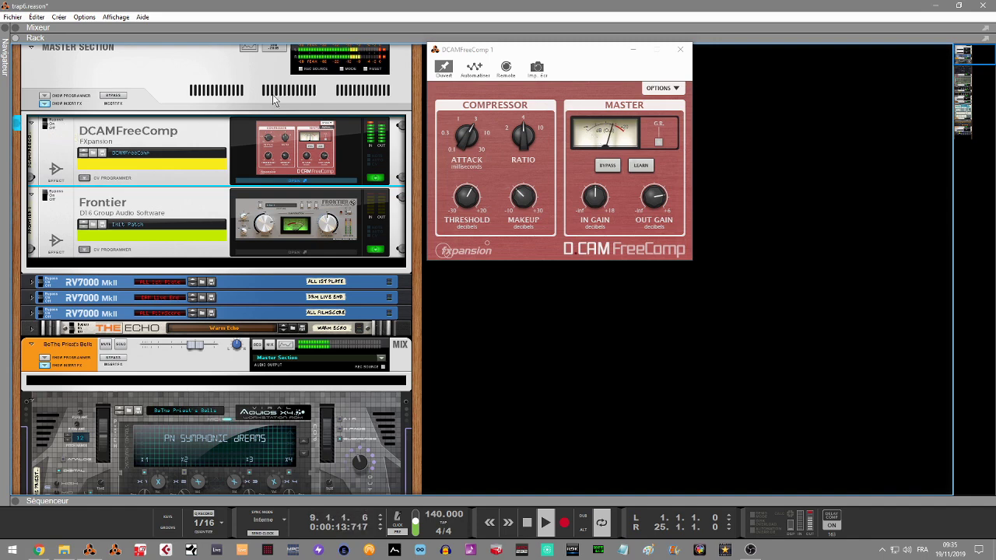
left_click(369, 71)
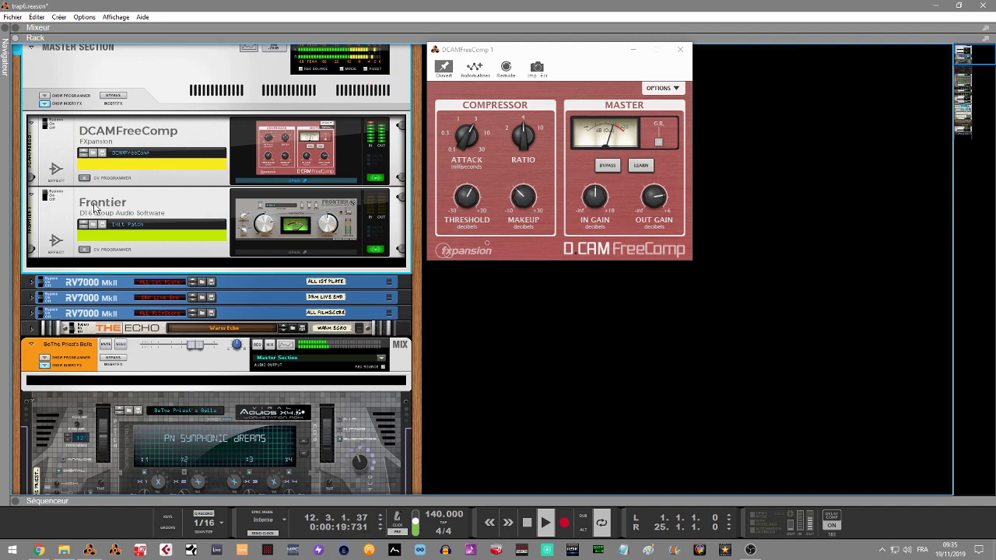
key("space")
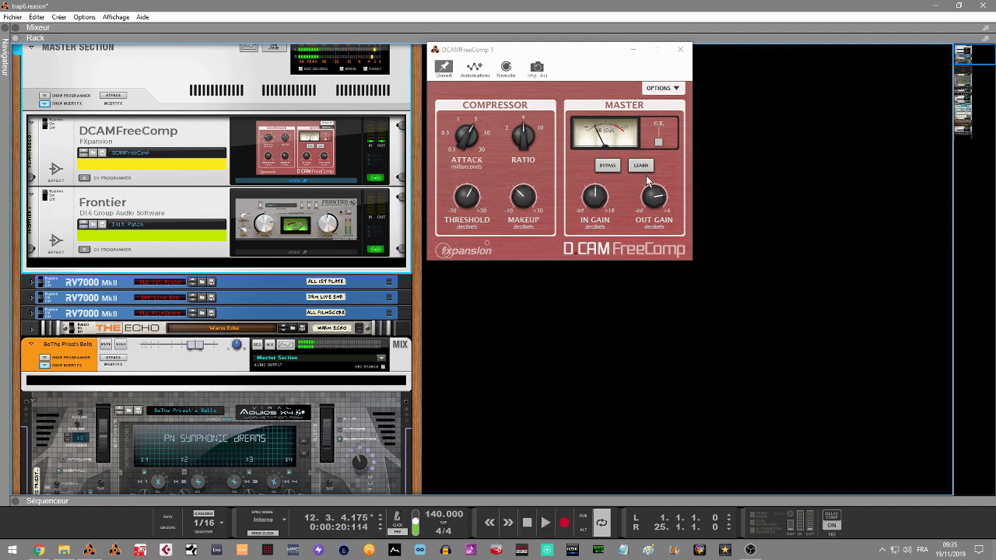
Step: Display only the mixer and bring its master compressor section into view beside the DCAMFreeComp window
mouse_move(603, 211)
left_click(16, 28)
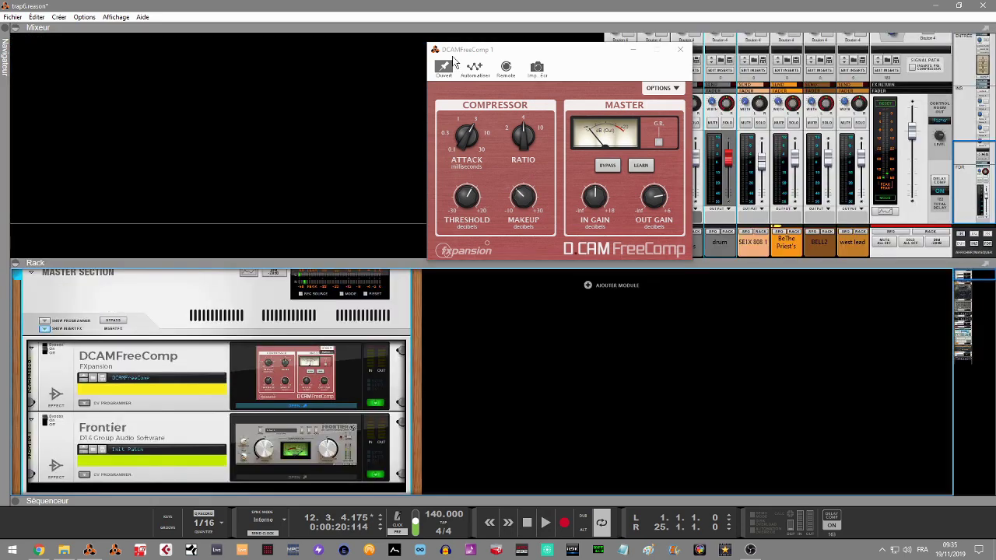
left_click(17, 264)
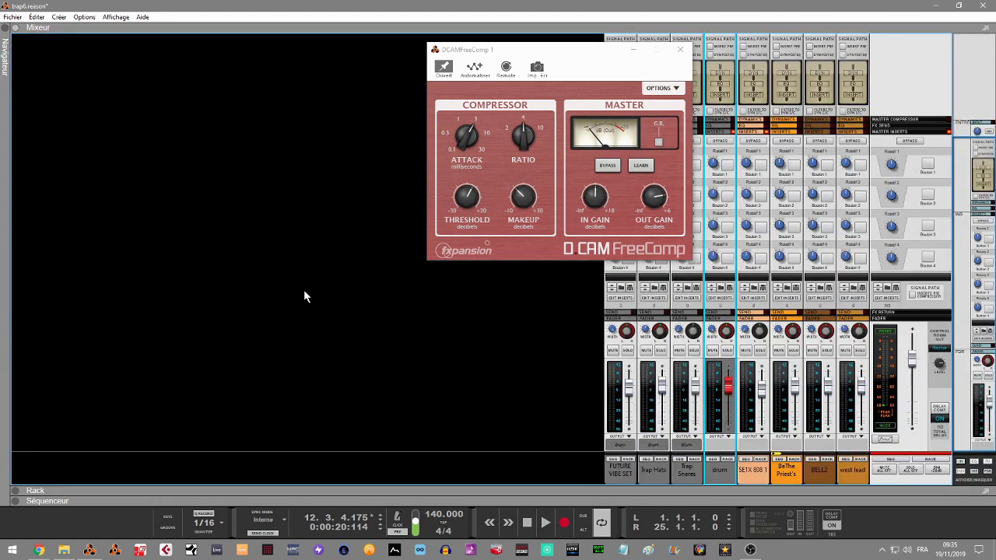
left_click(964, 471)
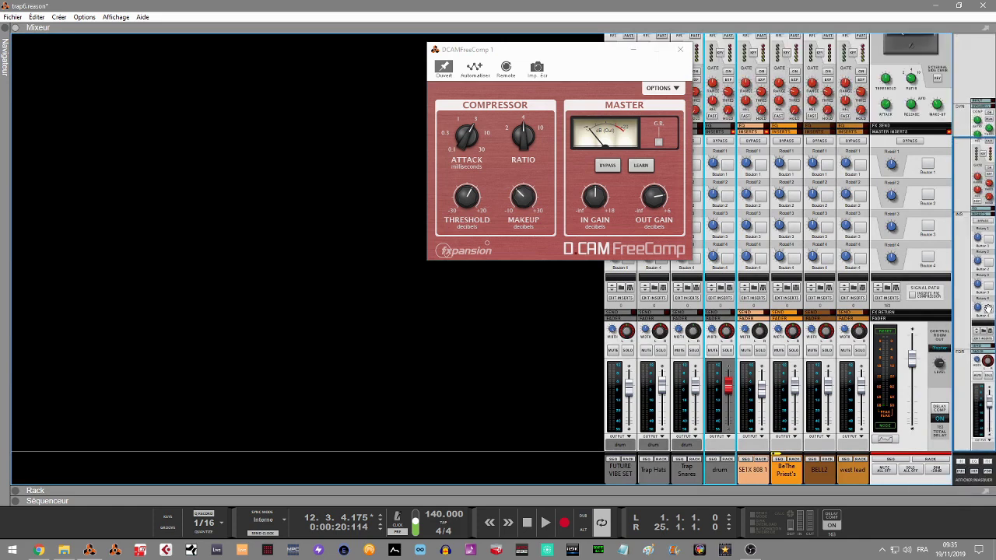
scroll(987, 249, "up", 3)
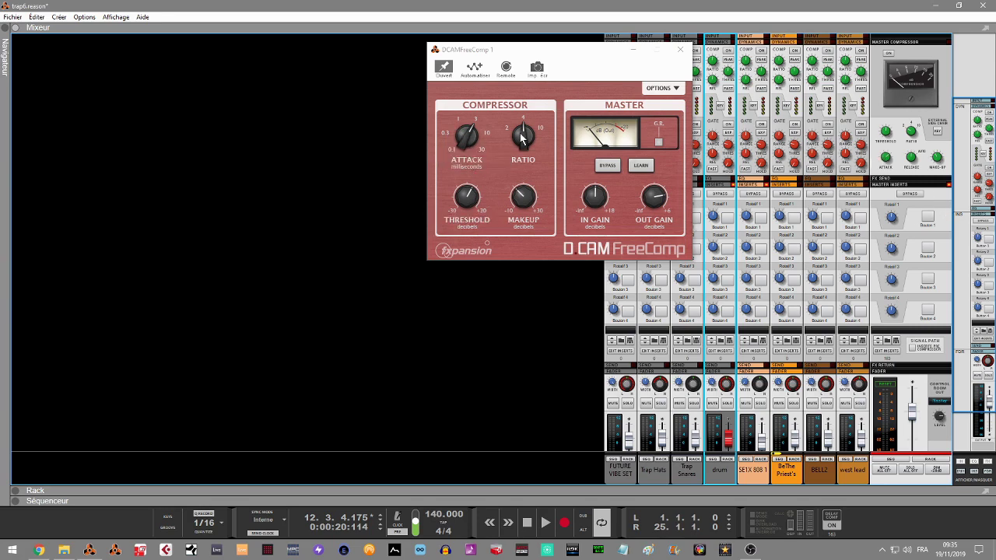
Step: Compare DCAMFreeComp's ratio and threshold controls with the threshold and release controls of the mixer's master compressor
mouse_move(517, 138)
mouse_move(467, 209)
left_click(885, 136)
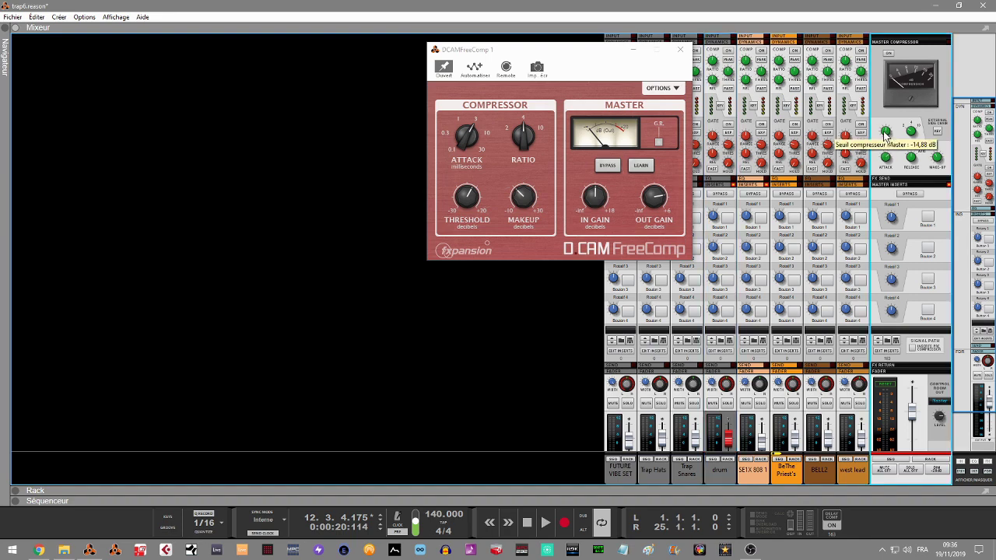
left_click_drag(882, 108, 881, 136)
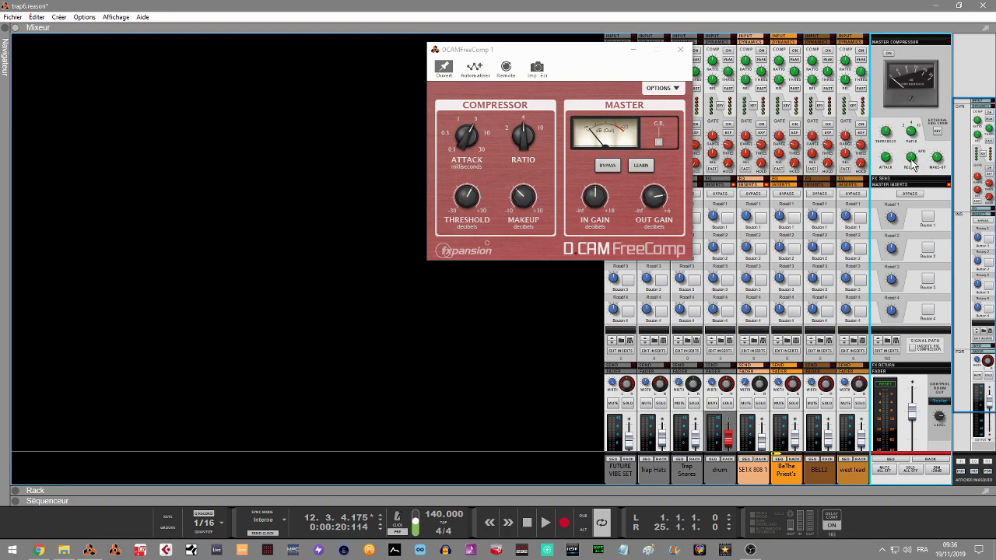
mouse_move(914, 165)
left_click_drag(913, 165, 916, 139)
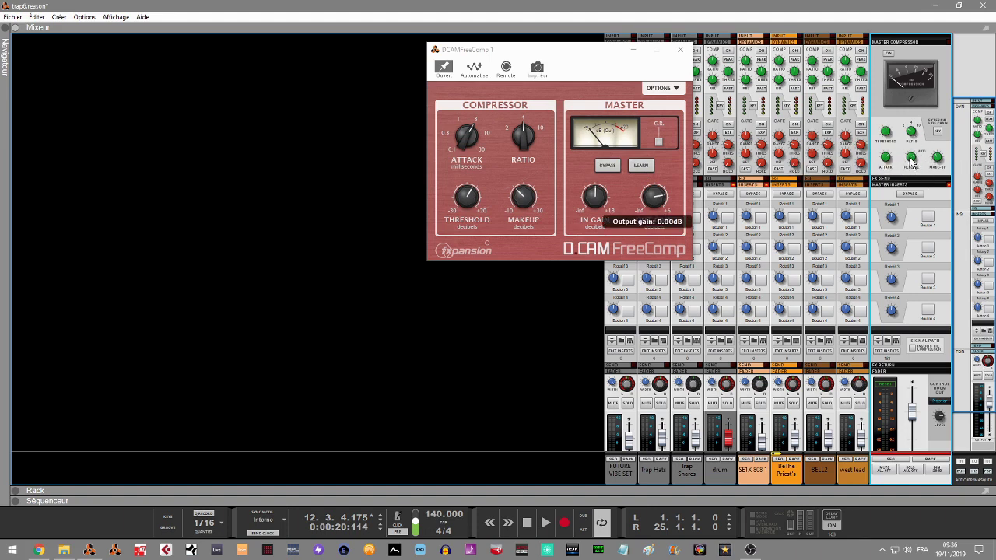
Step: Check the input gain, output gain and makeup gain values in DCAMFreeComp
mouse_move(589, 202)
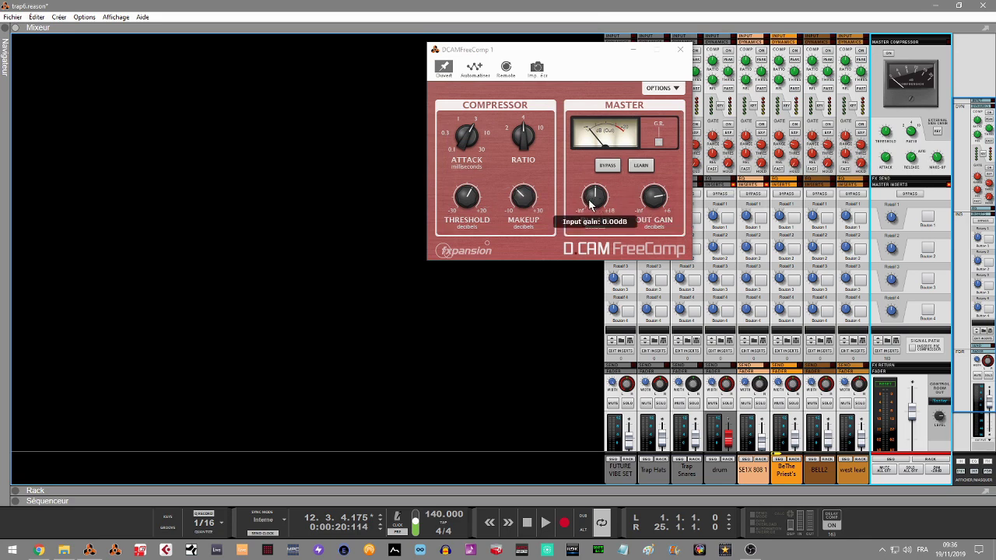
mouse_move(660, 211)
mouse_move(527, 199)
mouse_move(527, 203)
left_mouse_down()
mouse_move(523, 195)
mouse_move(526, 203)
left_mouse_up()
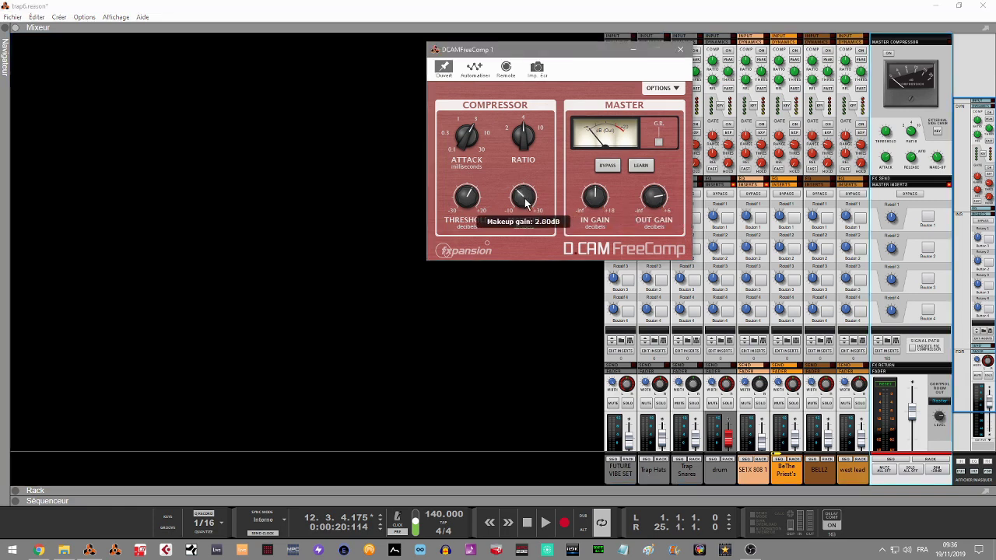
Step: Start playback and display only the rack with the master section's insert effects instead of the mixer
key("space")
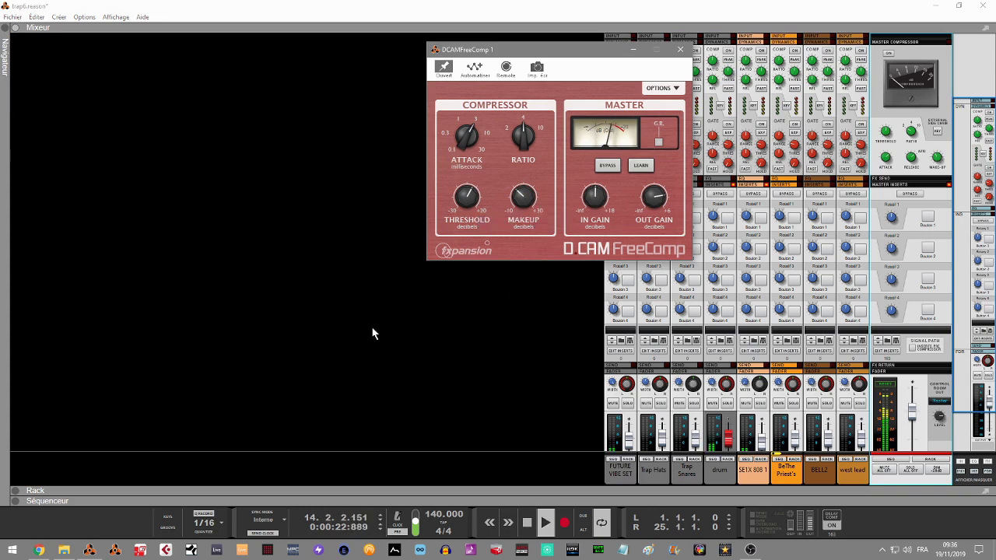
left_click(16, 492)
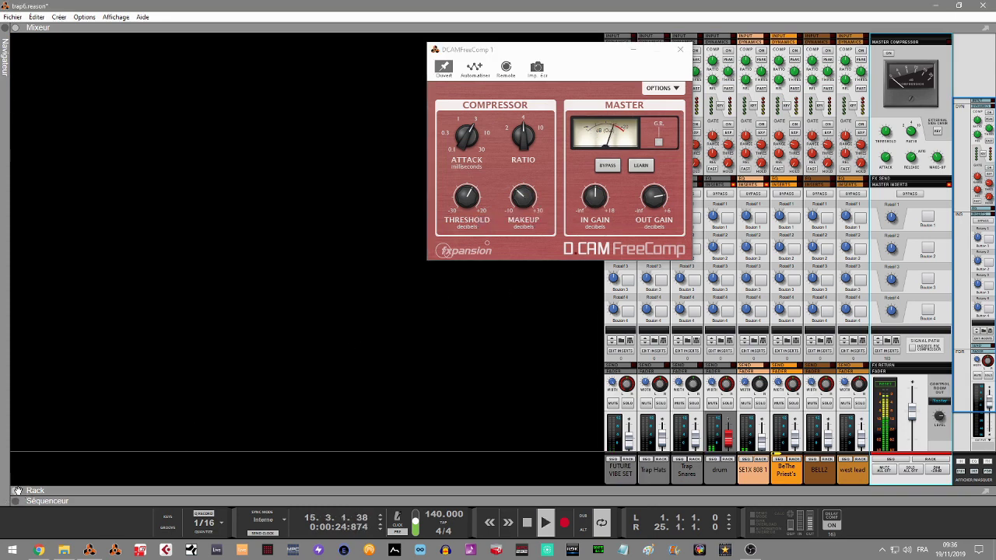
left_click(19, 29)
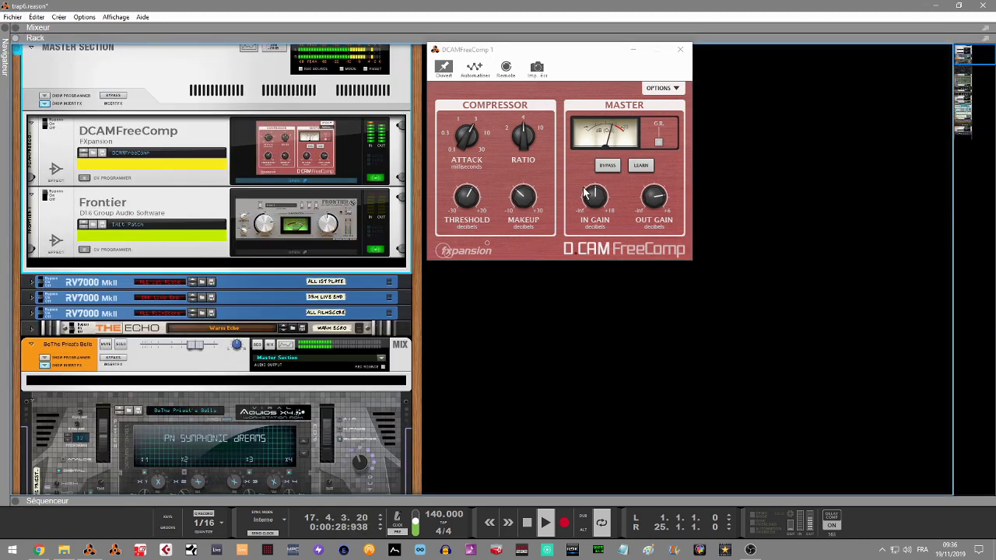
Step: Try a higher input gain in DCAMFreeComp during playback, check the makeup gain, and return the input gain to 0 dB
mouse_move(597, 202)
left_click_drag(597, 203, 597, 196)
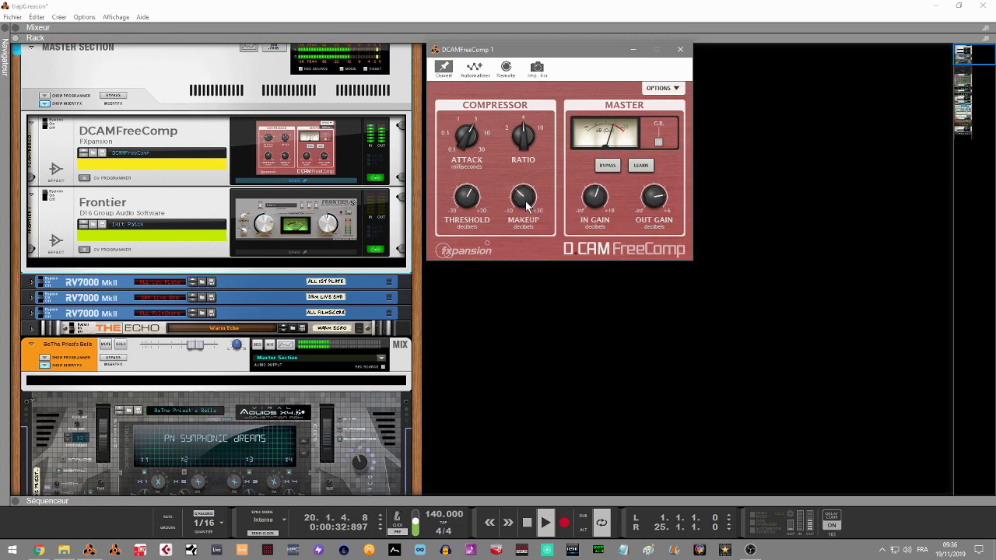
mouse_move(528, 205)
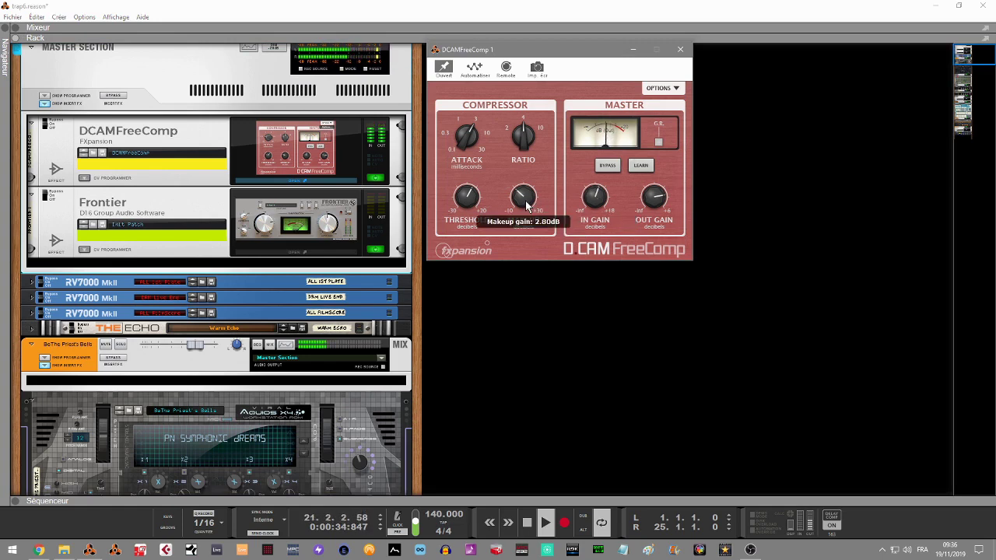
scroll(528, 204, "up", 3)
mouse_move(596, 202)
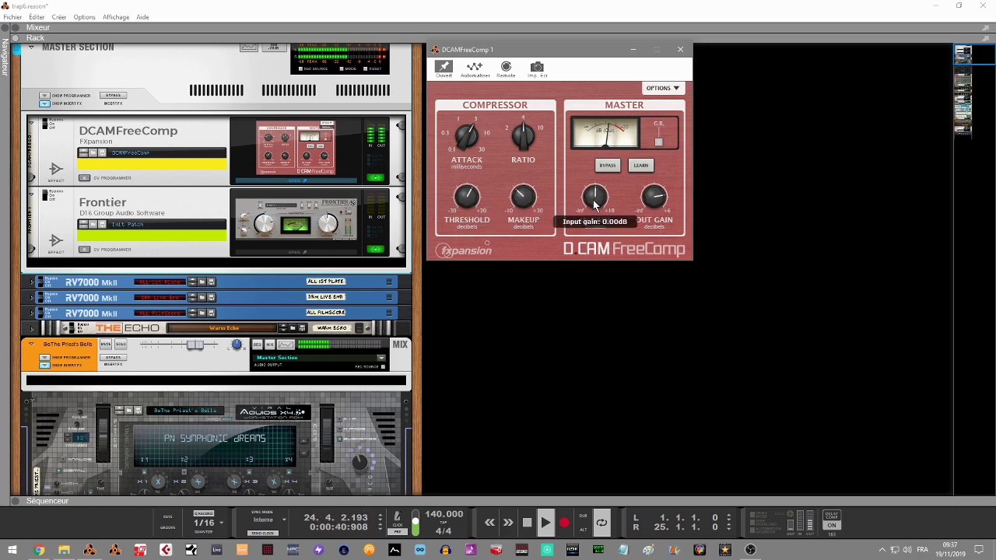
Step: Reset the master section's level meter and switch Frontier back on in the master inserts
left_click(366, 73)
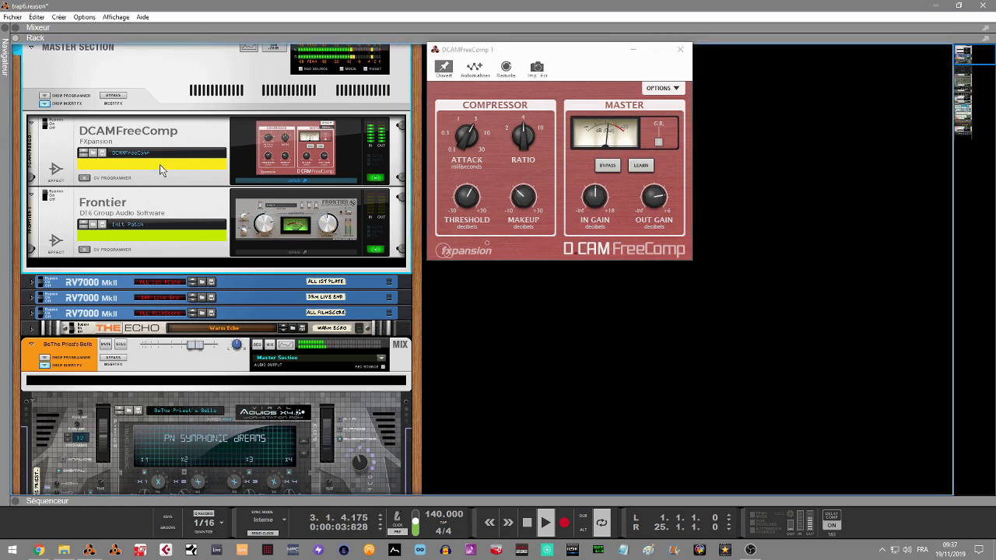
left_click(47, 199)
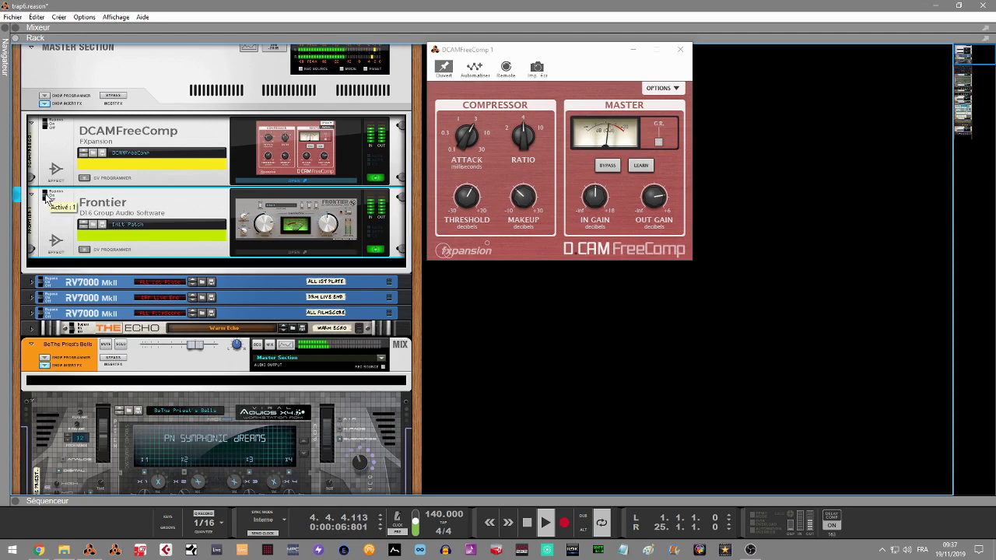
Step: Replace the DCAMFreeComp window with Frontier's window beside the rack and set Frontier's Release to Medium
left_click(342, 225)
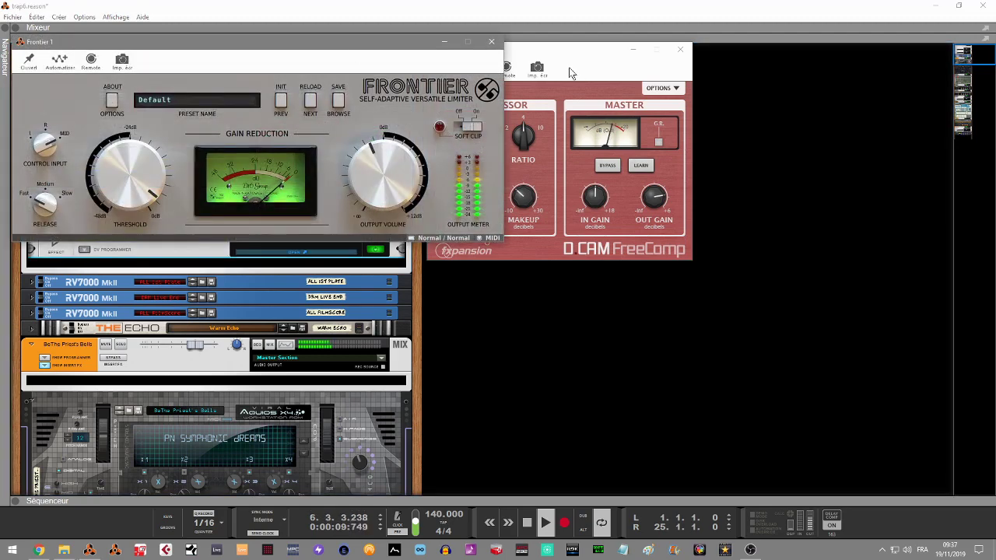
left_click(635, 49)
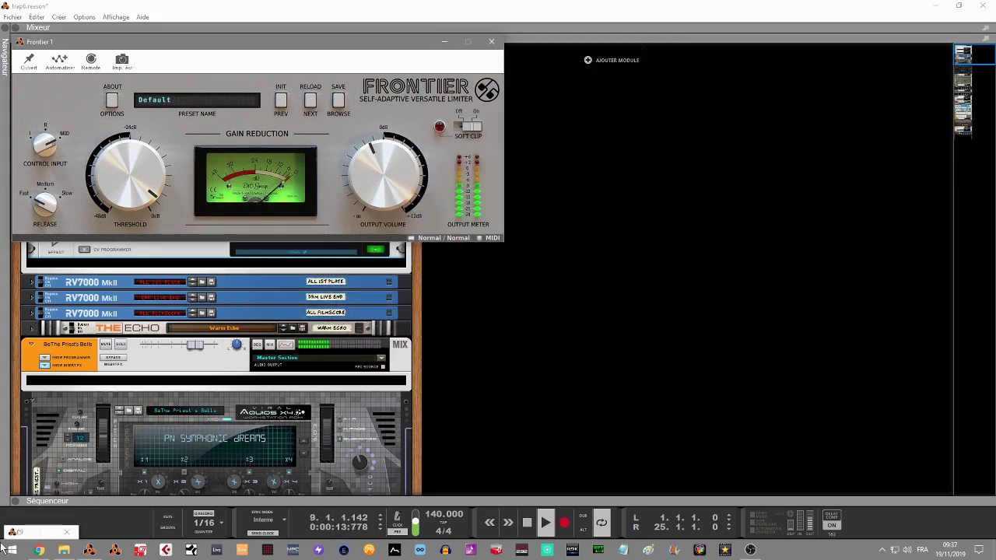
left_click(69, 534)
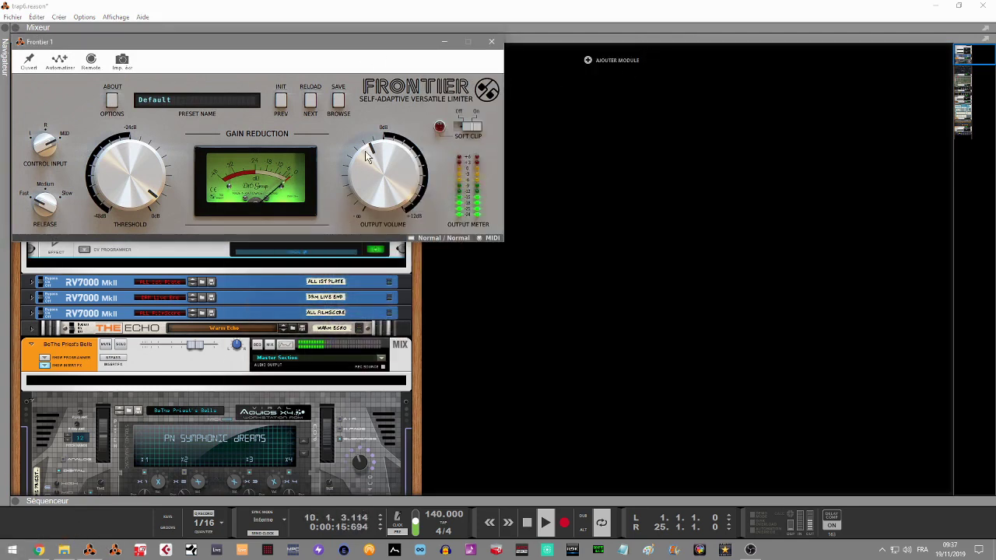
left_click_drag(323, 43, 732, 51)
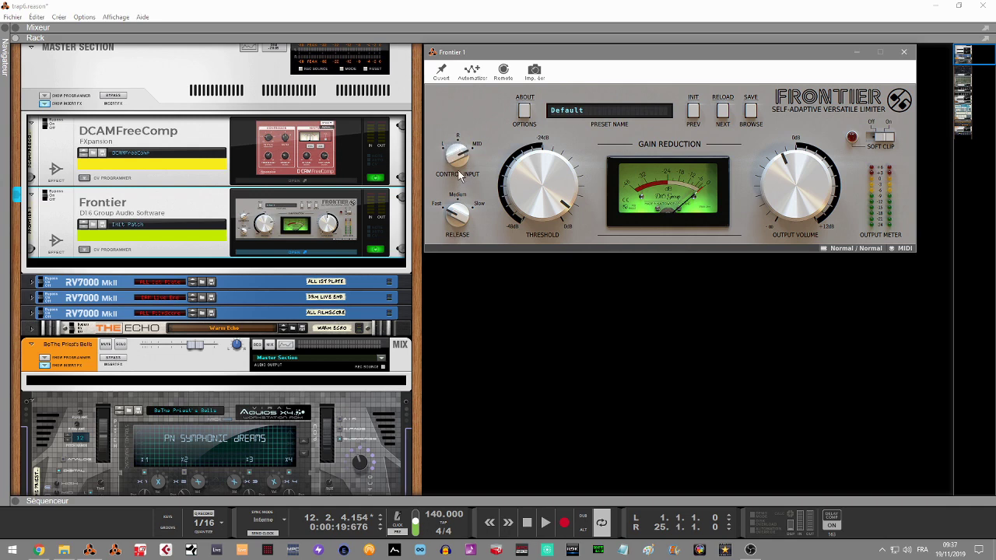
left_click_drag(458, 224, 471, 187)
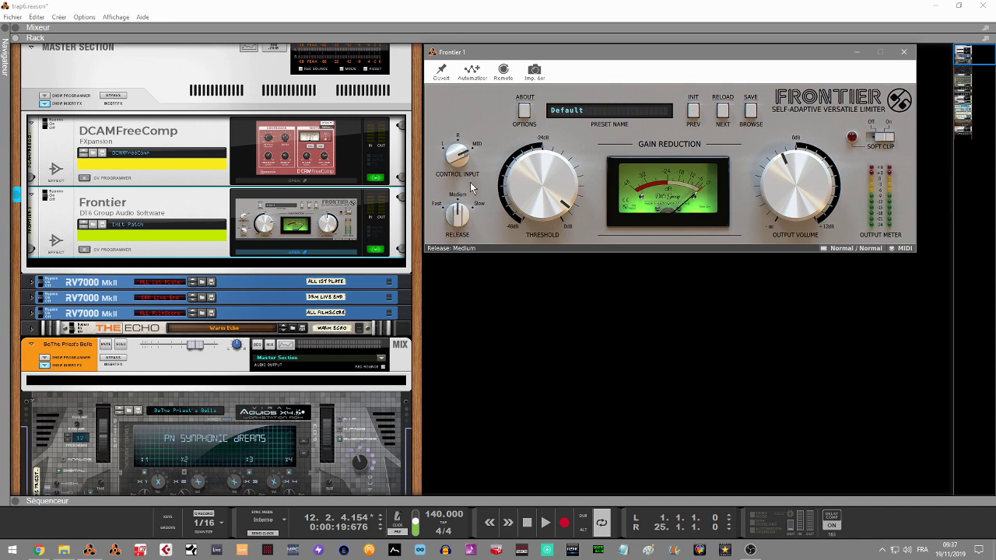